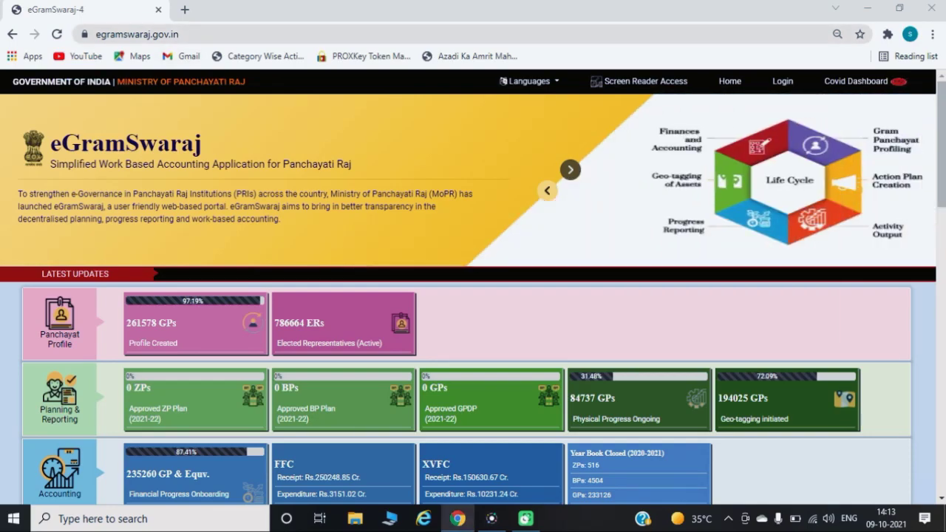
Select the egramswaraj.gov.in address in the browser bar and scroll the home page
{"action": "left_click", "coordinate": [212, 34]}
{"action": "left_click", "coordinate": [212, 34]}
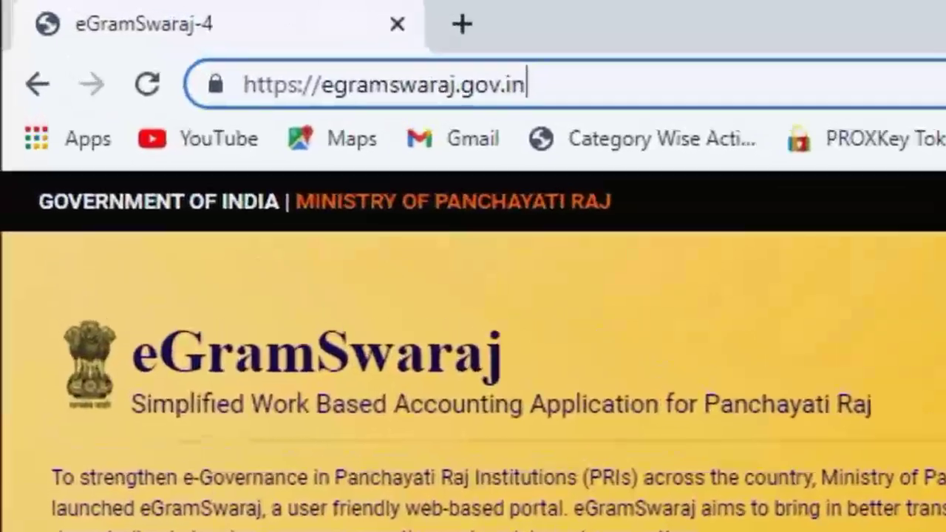
{"action": "left_click_drag", "start_coordinate": [527, 85], "coordinate": [244, 85]}
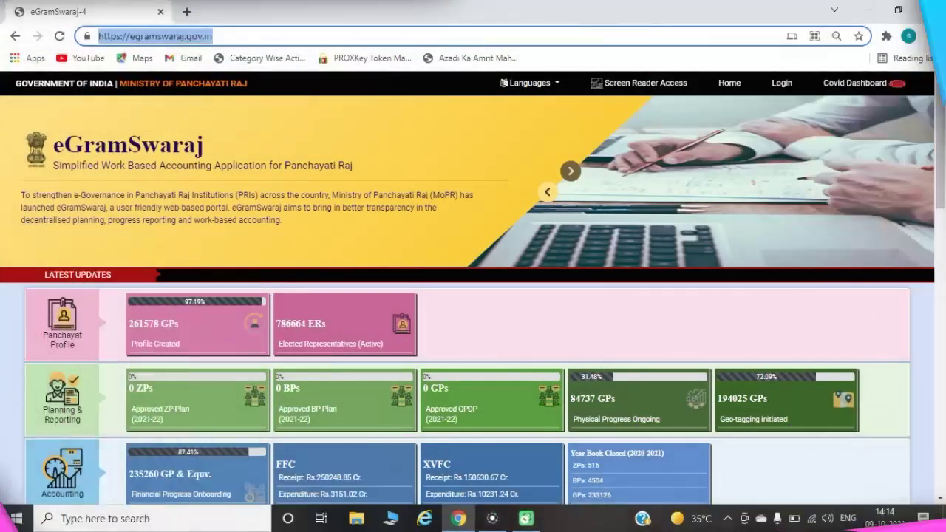
{"action": "scroll", "coordinate": [473, 291], "scroll_direction": "down", "scroll_amount": 1}
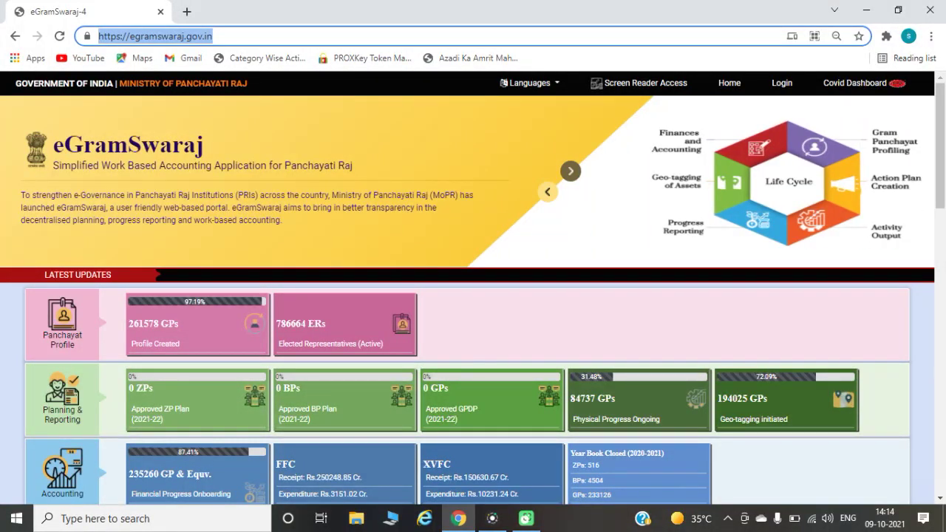
{"action": "scroll", "coordinate": [599, 221], "scroll_direction": "down", "scroll_amount": 18}
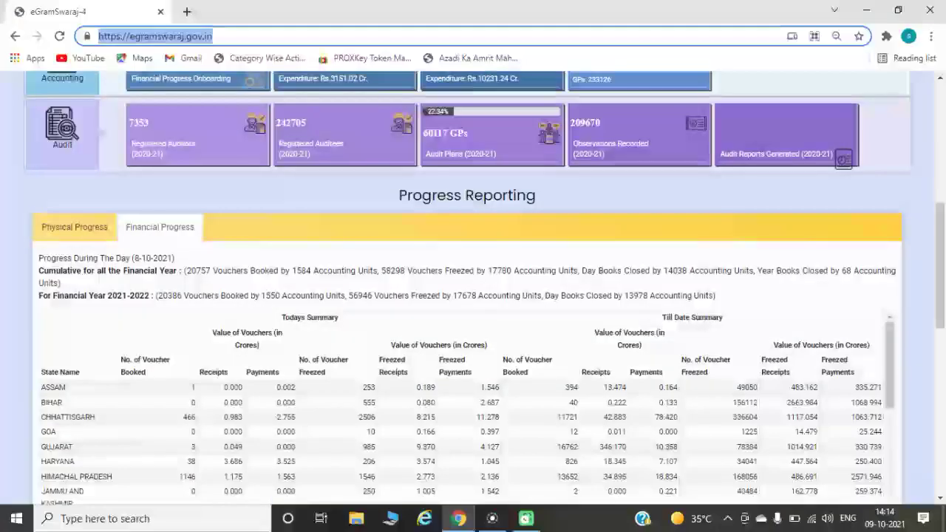
{"action": "scroll", "coordinate": [598, 222], "scroll_direction": "up", "scroll_amount": 12}
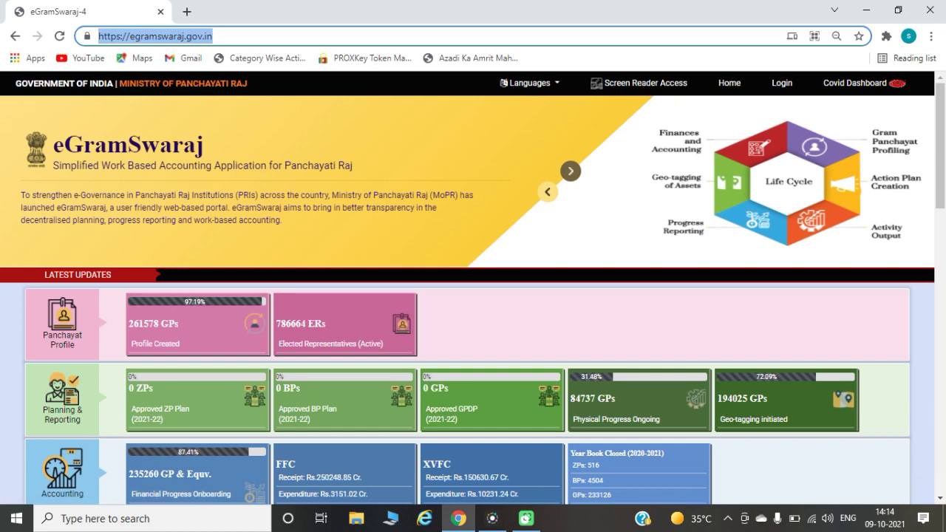
Log in with the saved checker account credentials and the displayed captcha characters
{"action": "left_click", "coordinate": [782, 84]}
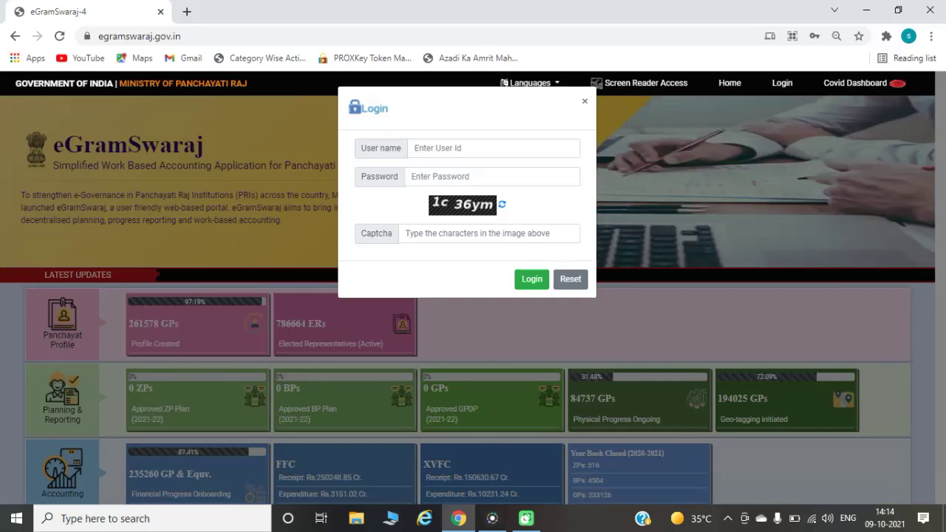
{"action": "left_click", "coordinate": [493, 149]}
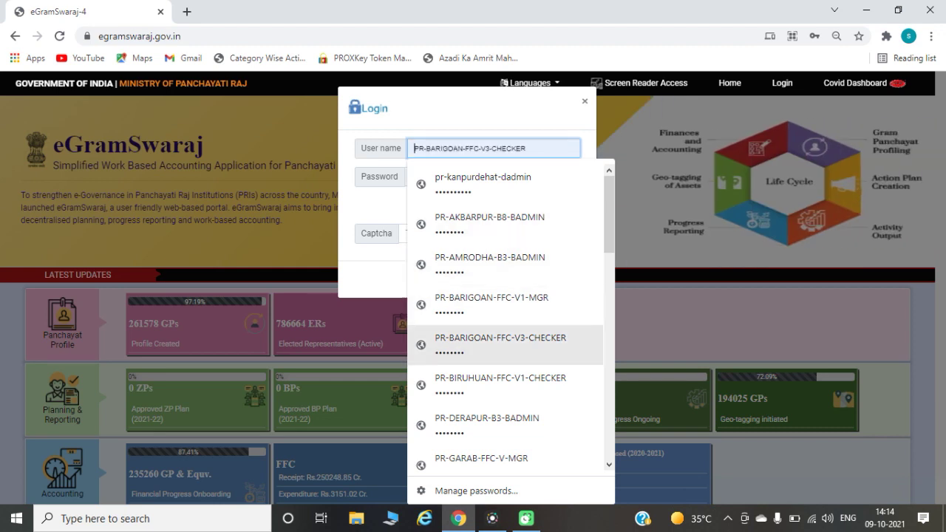
{"action": "left_click", "coordinate": [500, 343]}
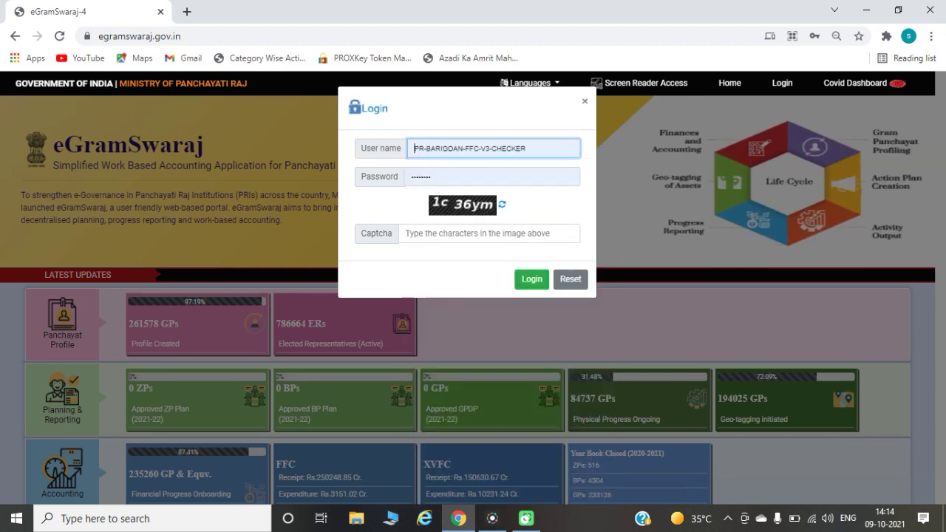
{"action": "left_click", "coordinate": [490, 234]}
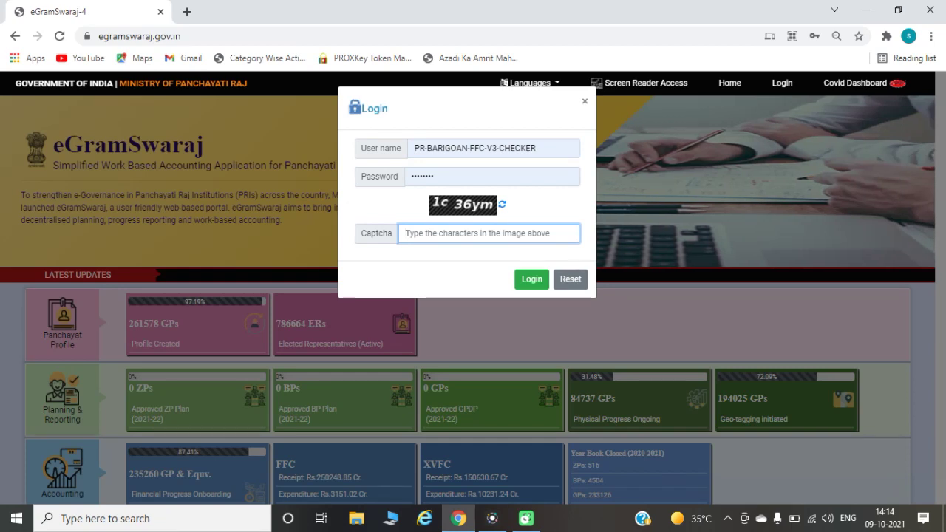
{"action": "type", "text": "1"}
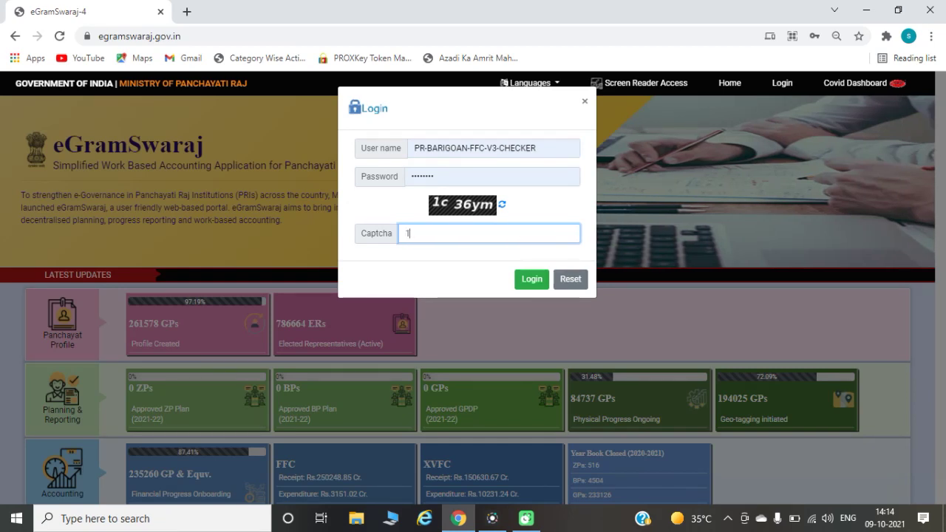
{"action": "type", "text": "c3"}
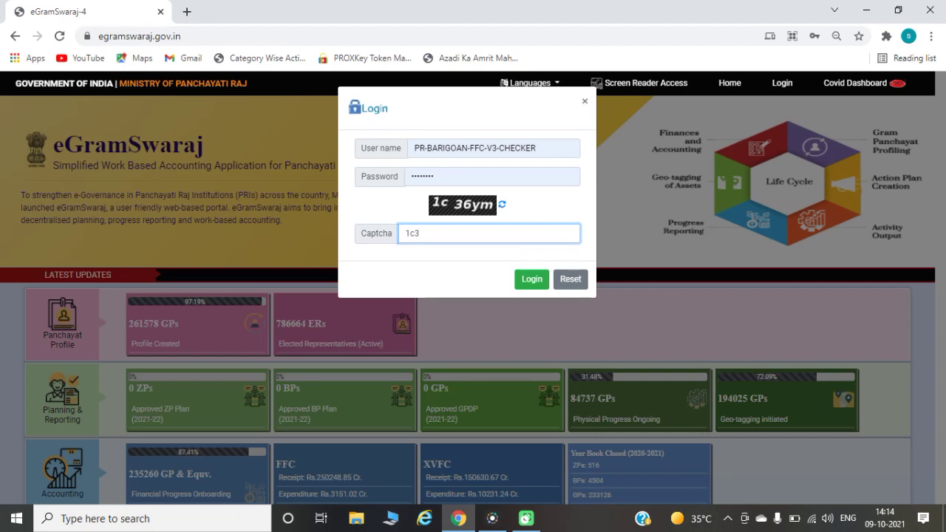
{"action": "type", "text": "6ym"}
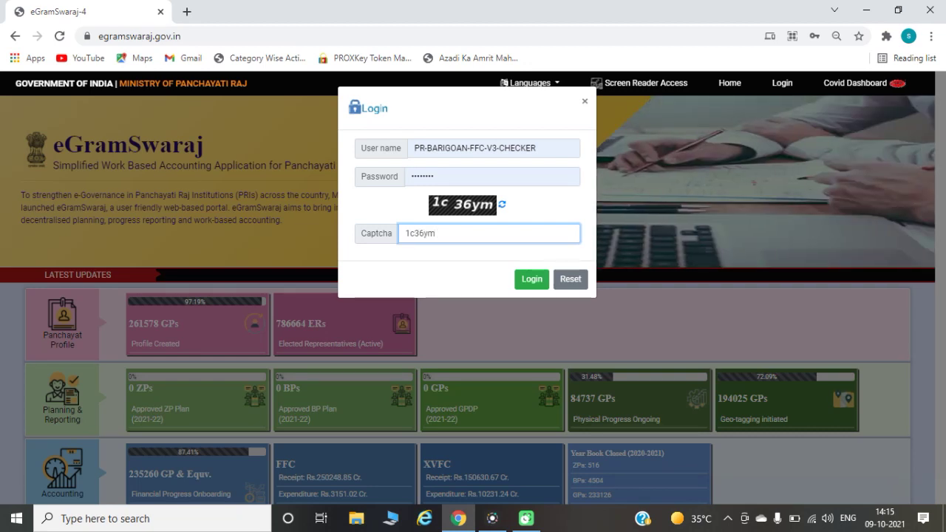
{"action": "key", "text": "Tab"}
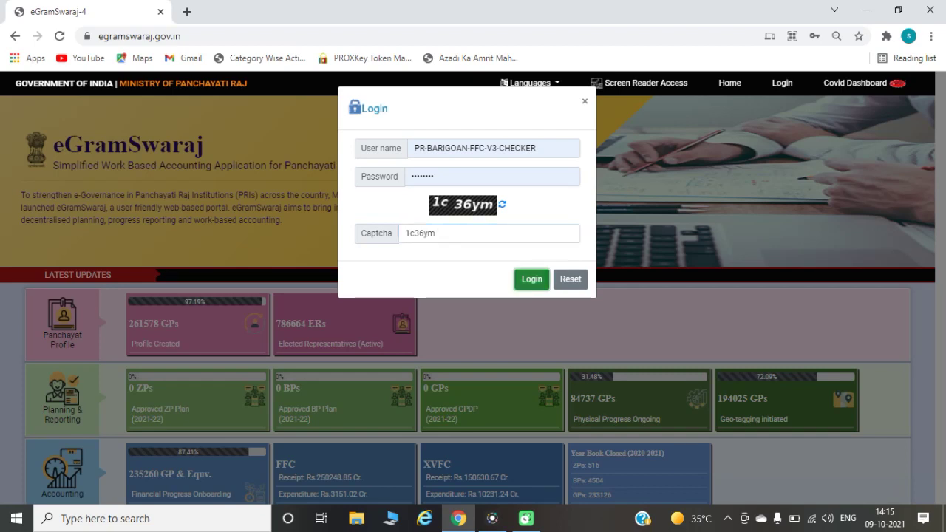
{"action": "key", "text": "Return"}
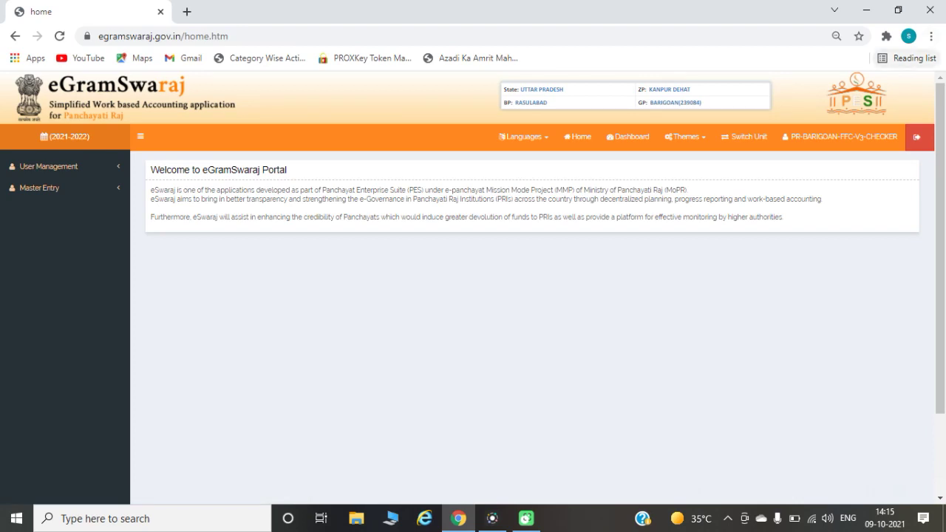
Zoom the BARIGOAN gram panchayat welcome page in to 175% and scroll through it
{"action": "left_click", "coordinate": [931, 36]}
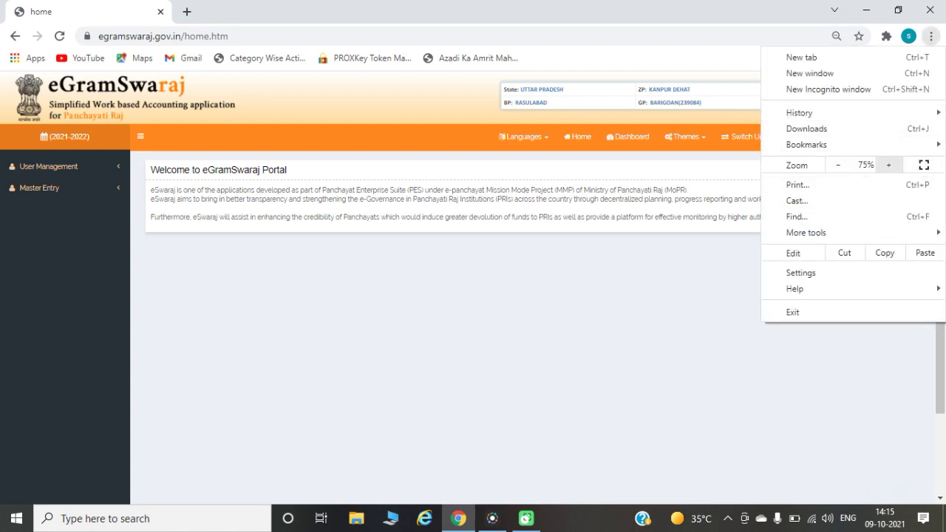
{"action": "left_click", "coordinate": [889, 165]}
{"action": "left_click", "coordinate": [889, 165]}
{"action": "left_click", "coordinate": [888, 165]}
{"action": "left_click", "coordinate": [889, 165]}
{"action": "left_click", "coordinate": [889, 165]}
{"action": "left_click", "coordinate": [888, 165]}
{"action": "left_click", "coordinate": [888, 165]}
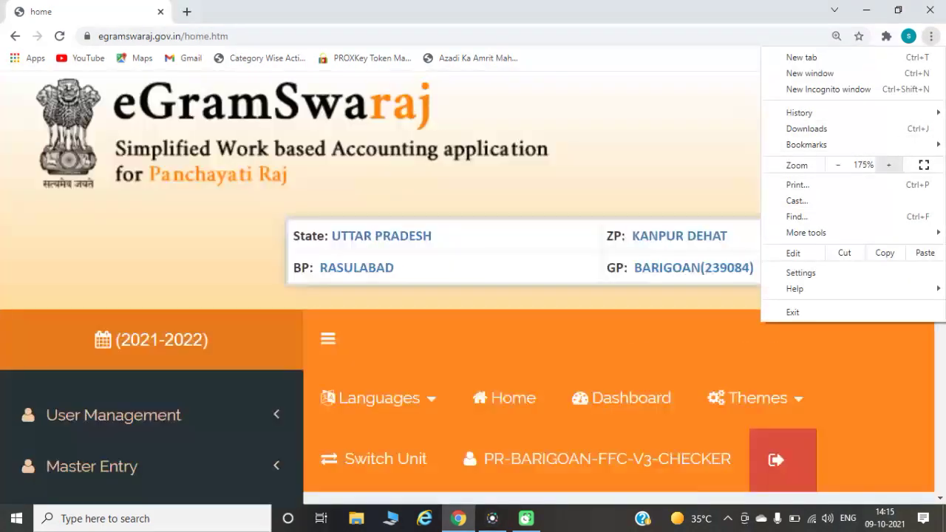
{"action": "left_click", "coordinate": [931, 35]}
{"action": "scroll", "coordinate": [328, 337], "scroll_direction": "down", "scroll_amount": 4}
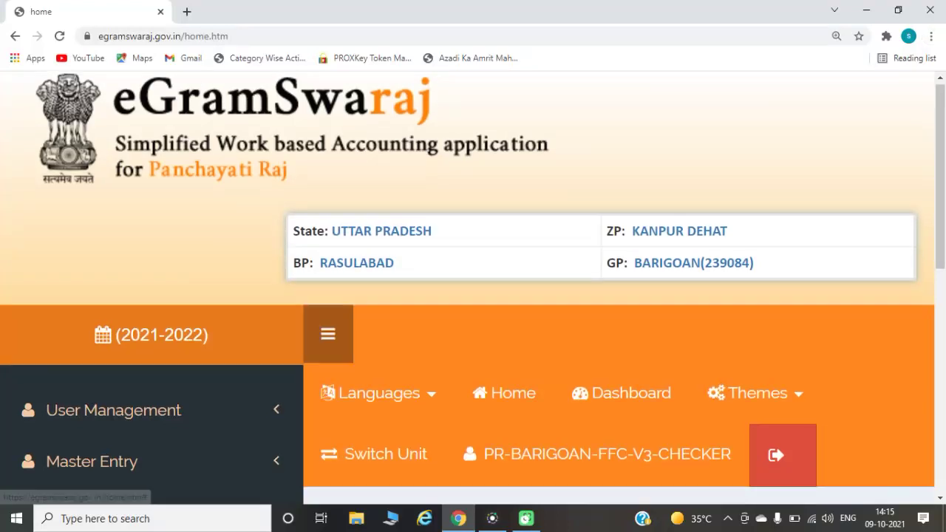
{"action": "scroll", "coordinate": [328, 336], "scroll_direction": "up", "scroll_amount": 2}
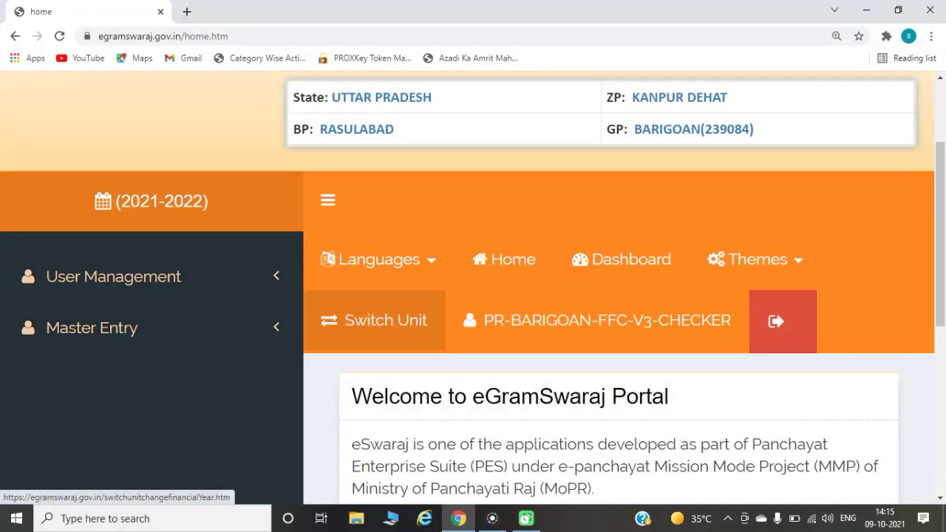
{"action": "scroll", "coordinate": [510, 259], "scroll_direction": "up", "scroll_amount": 2}
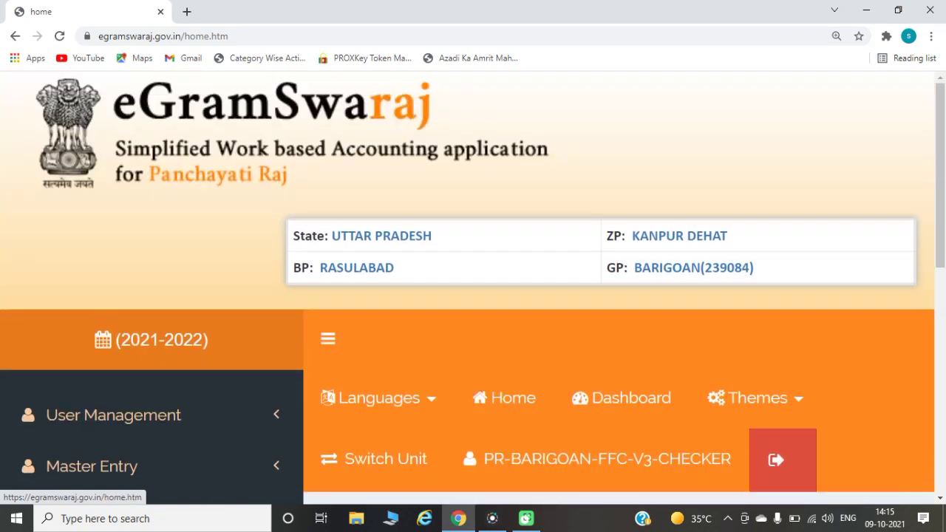
{"action": "scroll", "coordinate": [510, 258], "scroll_direction": "down", "scroll_amount": 5}
{"action": "scroll", "coordinate": [510, 259], "scroll_direction": "up", "scroll_amount": 5}
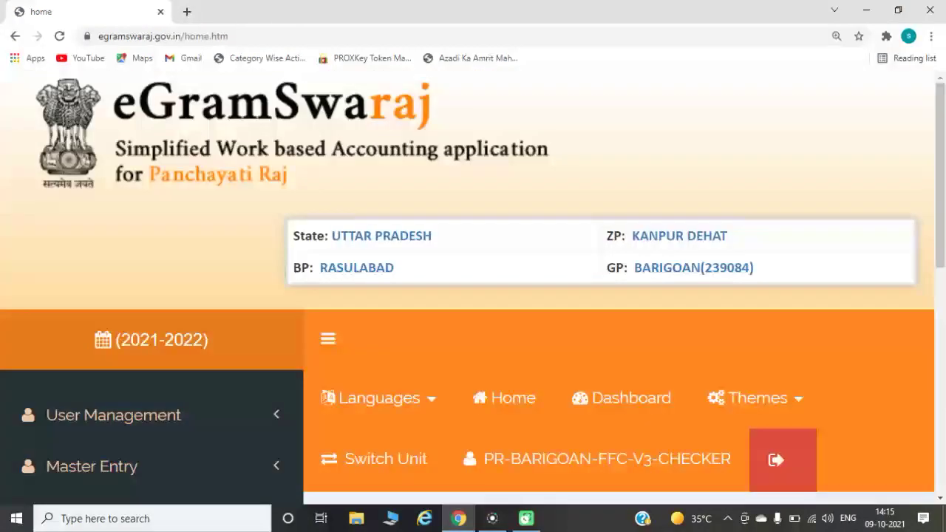
{"action": "scroll", "coordinate": [510, 259], "scroll_direction": "down", "scroll_amount": 4}
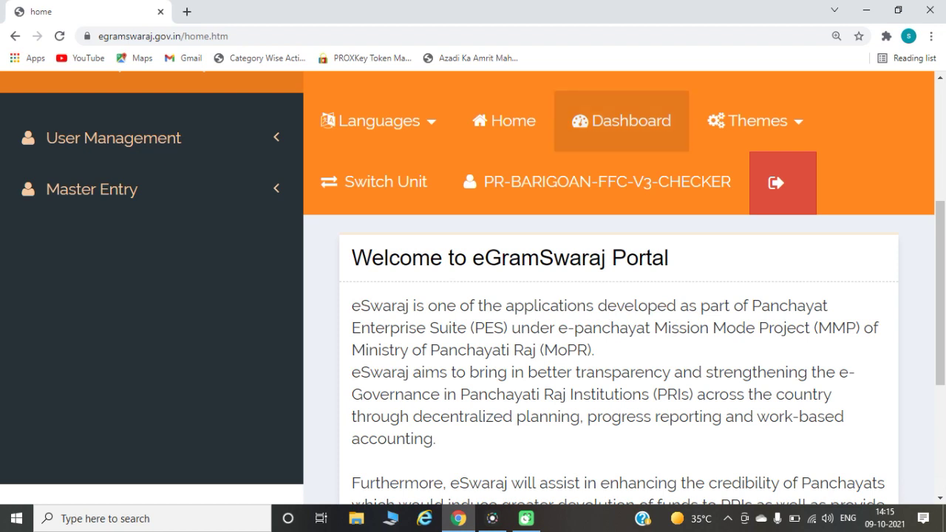
Open the Dashboard and scroll through its fund, activity and progress cards
{"action": "left_click", "coordinate": [621, 120]}
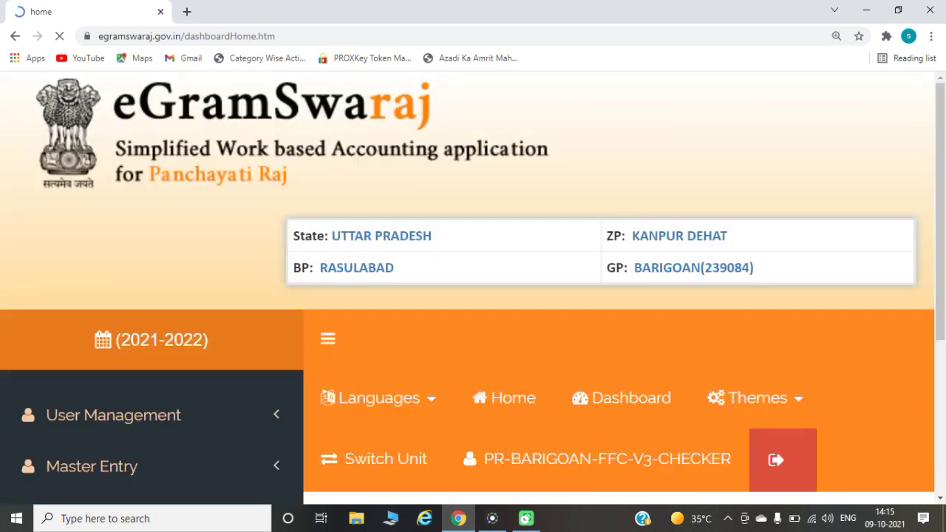
{"action": "scroll", "coordinate": [473, 288], "scroll_direction": "down", "scroll_amount": 4}
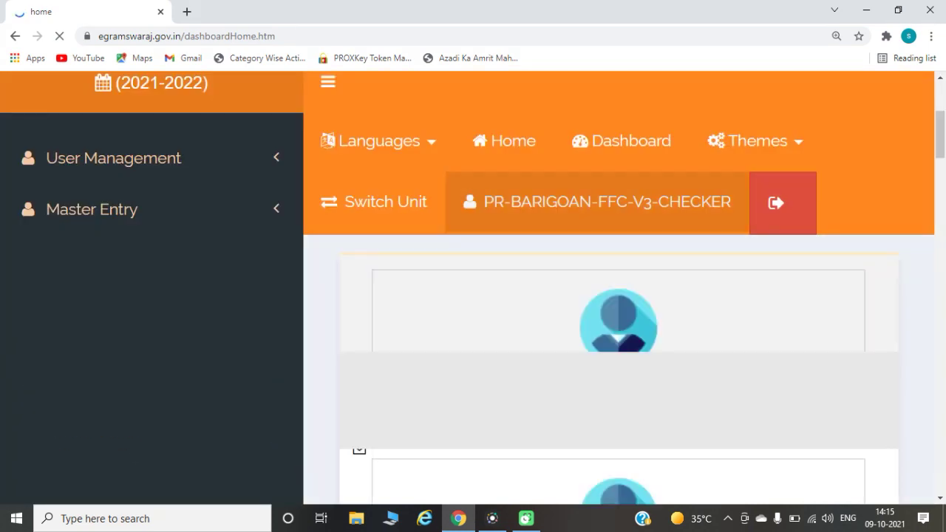
{"action": "scroll", "coordinate": [473, 288], "scroll_direction": "down", "scroll_amount": 8}
{"action": "scroll", "coordinate": [621, 288], "scroll_direction": "down", "scroll_amount": 6}
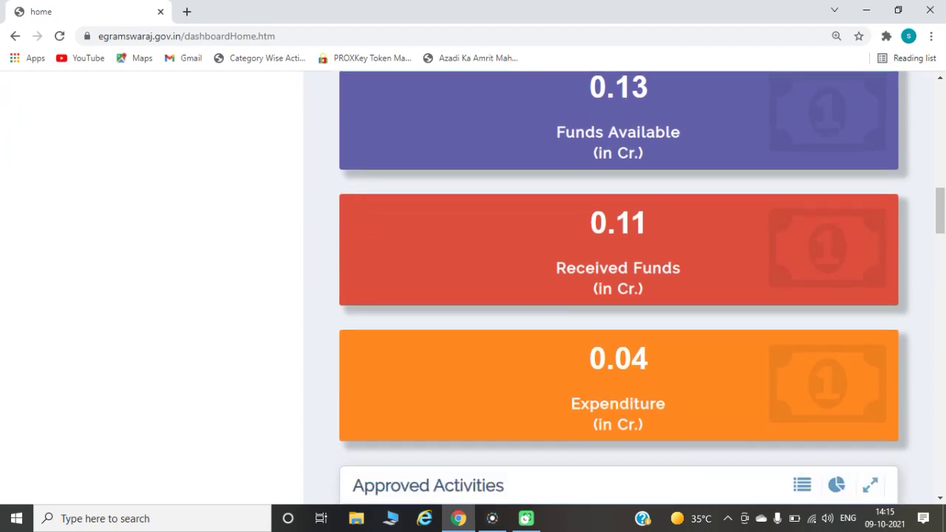
{"action": "scroll", "coordinate": [621, 288], "scroll_direction": "down", "scroll_amount": 5}
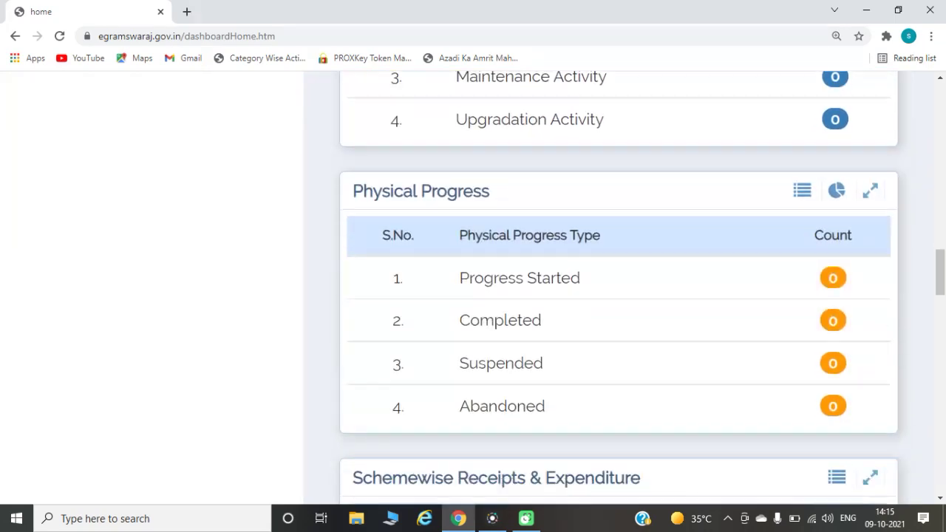
{"action": "scroll", "coordinate": [620, 288], "scroll_direction": "down", "scroll_amount": 2}
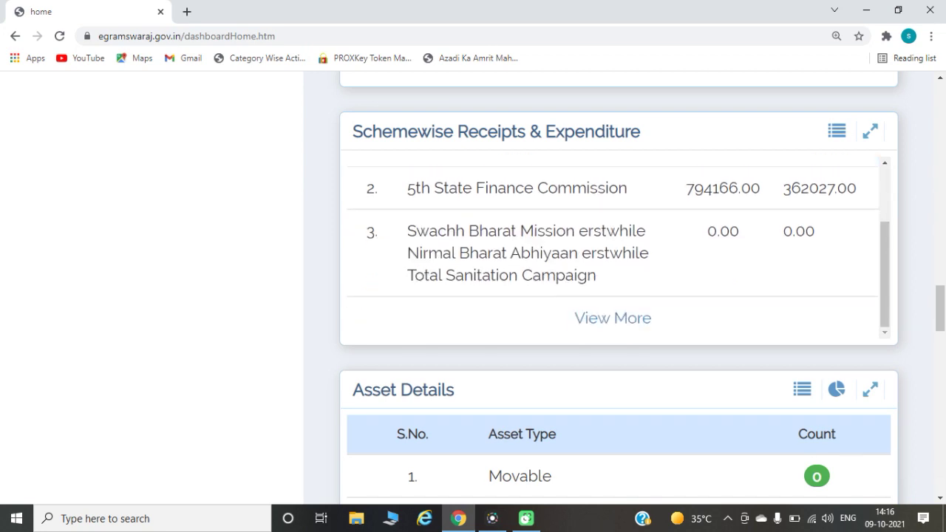
{"action": "scroll", "coordinate": [619, 285], "scroll_direction": "up", "scroll_amount": 4}
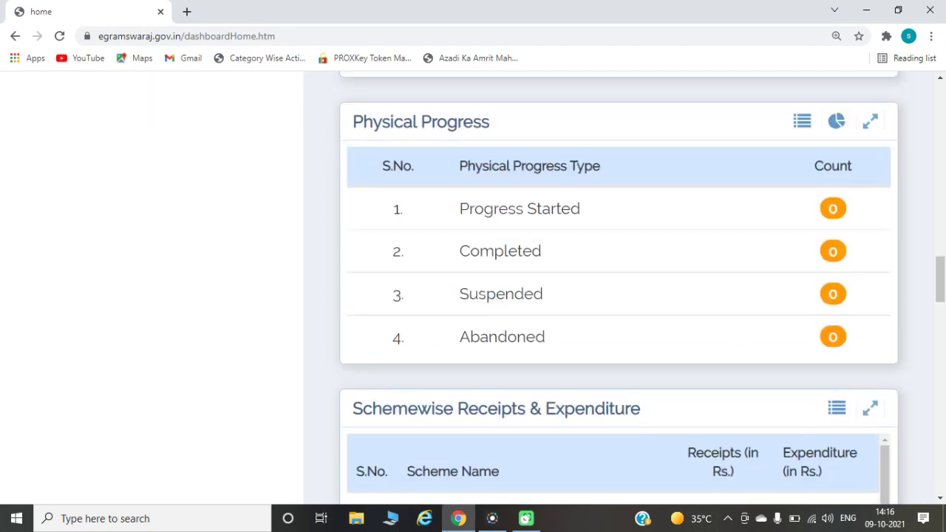
{"action": "scroll", "coordinate": [619, 284], "scroll_direction": "up", "scroll_amount": 3}
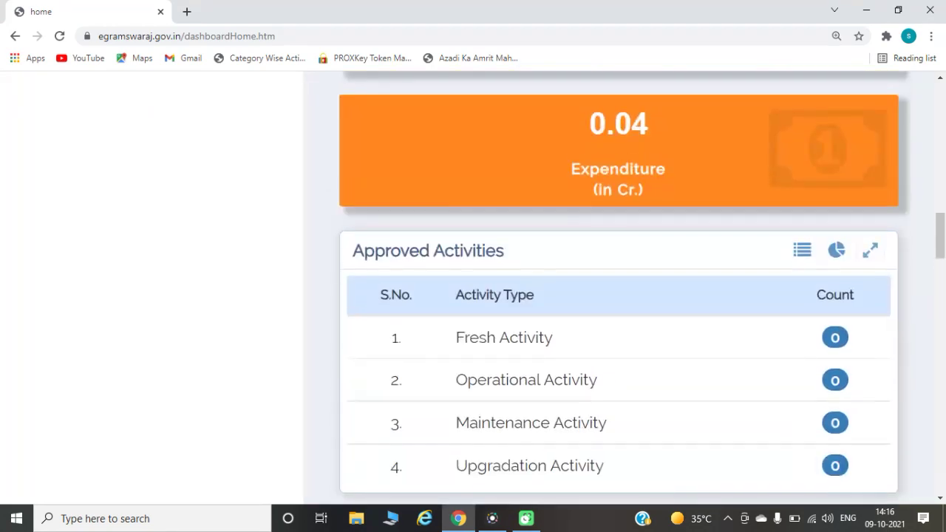
{"action": "scroll", "coordinate": [618, 288], "scroll_direction": "up", "scroll_amount": 10}
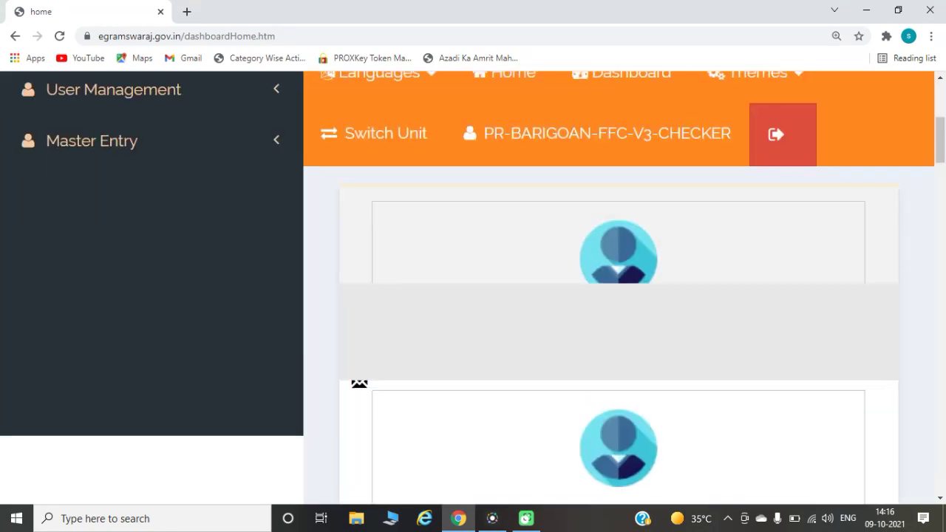
{"action": "scroll", "coordinate": [374, 271], "scroll_direction": "up", "scroll_amount": 4}
{"action": "scroll", "coordinate": [374, 271], "scroll_direction": "down", "scroll_amount": 2}
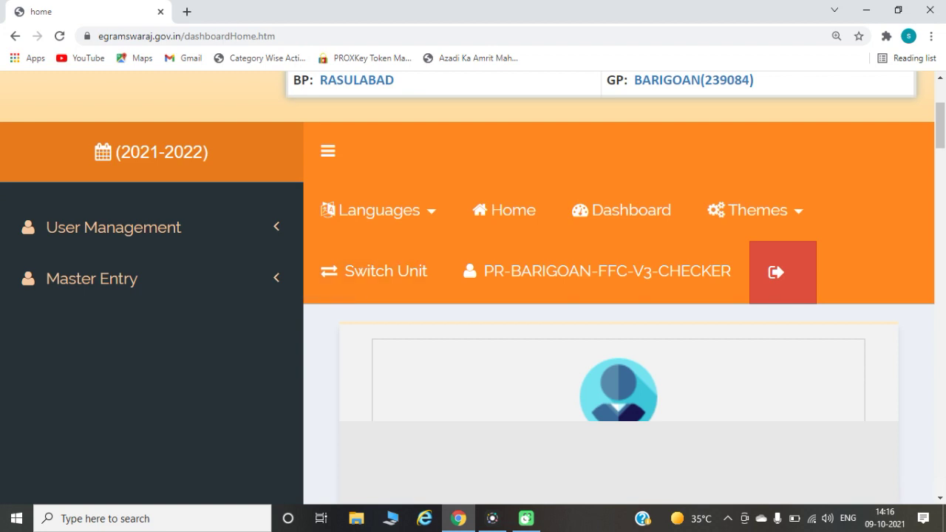
{"action": "scroll", "coordinate": [619, 296], "scroll_direction": "down", "scroll_amount": 2}
{"action": "scroll", "coordinate": [618, 296], "scroll_direction": "up", "scroll_amount": 2}
{"action": "scroll", "coordinate": [473, 289], "scroll_direction": "down", "scroll_amount": 3}
{"action": "scroll", "coordinate": [473, 288], "scroll_direction": "up", "scroll_amount": 5}
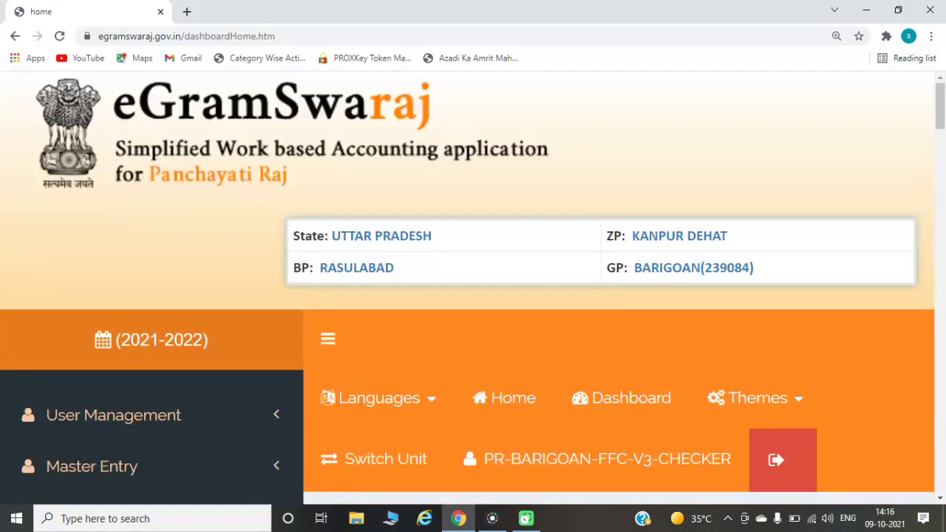
Reduce the browser page zoom back to 100%
{"action": "left_click", "coordinate": [931, 35]}
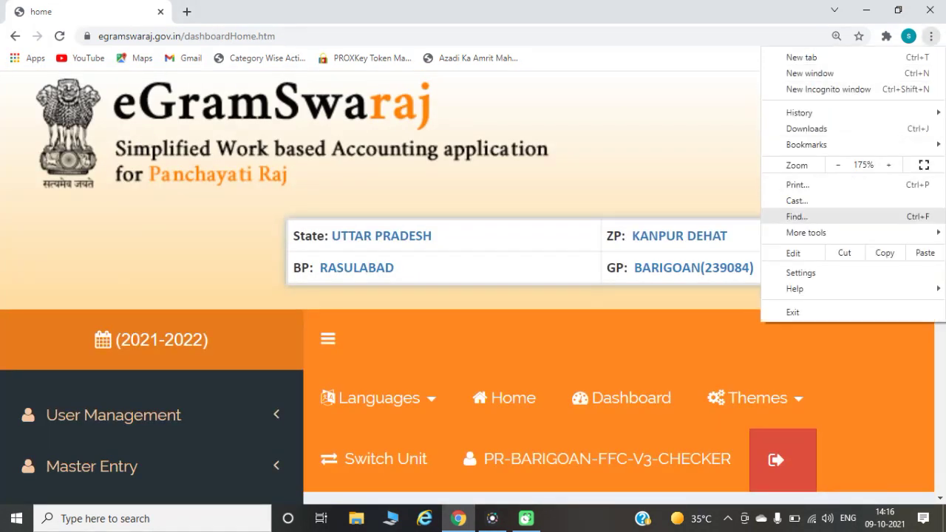
{"action": "left_click", "coordinate": [838, 165]}
{"action": "left_click", "coordinate": [837, 165]}
{"action": "left_click", "coordinate": [837, 165]}
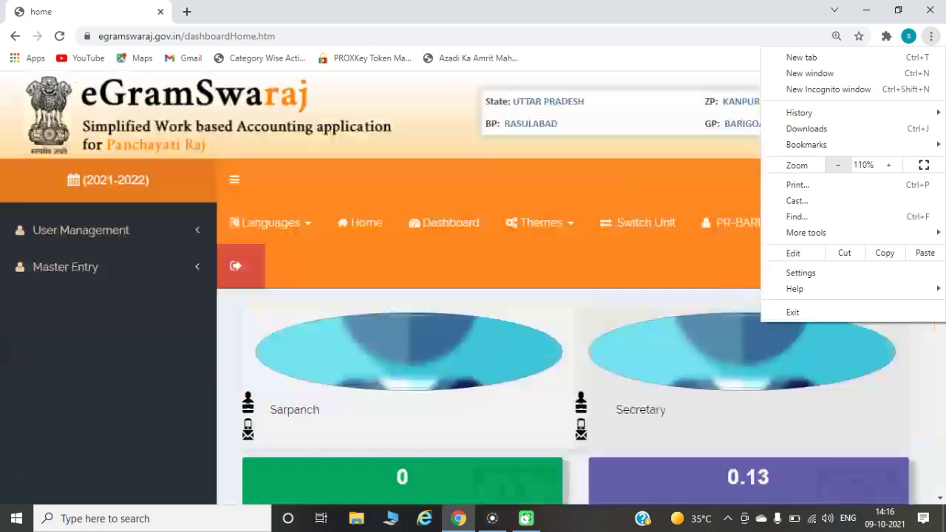
{"action": "left_click", "coordinate": [838, 165]}
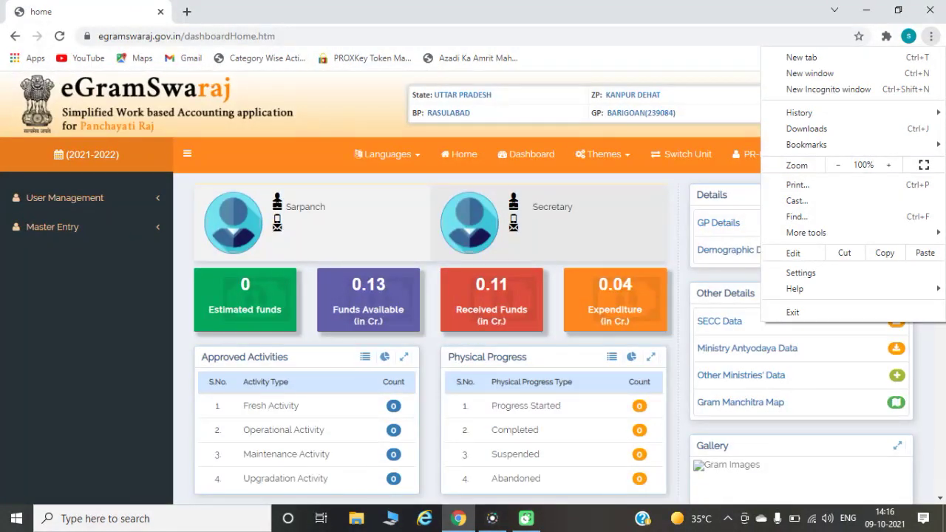
Open Change User Profile under User Management, review it, then close it without updating
{"action": "left_click", "coordinate": [65, 198]}
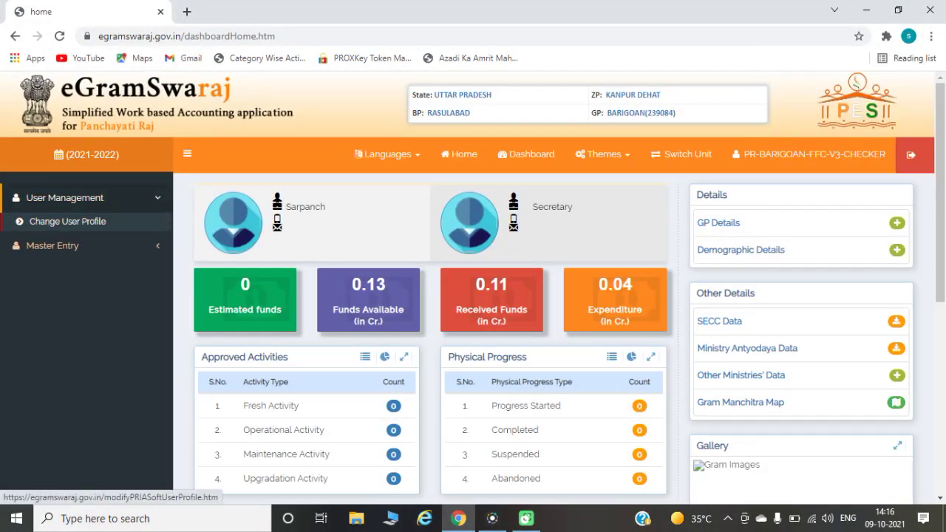
{"action": "left_click", "coordinate": [66, 221]}
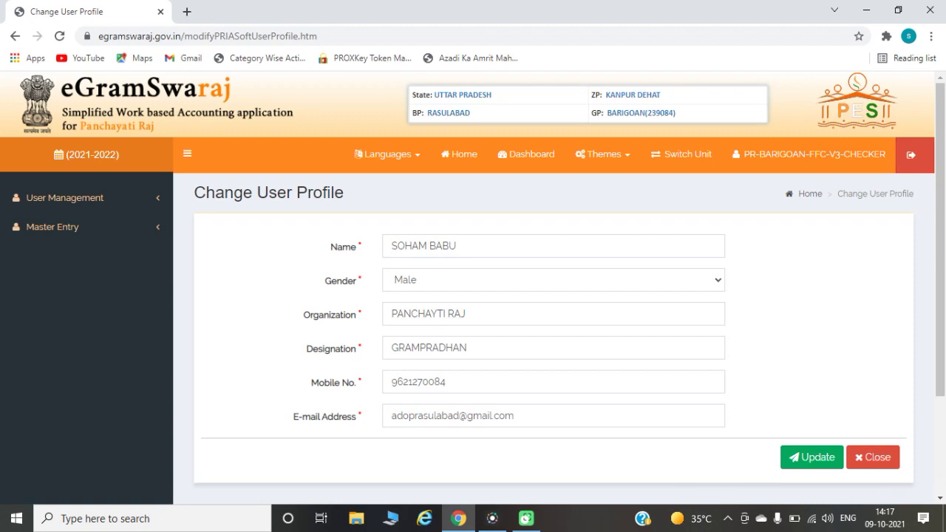
{"action": "scroll", "coordinate": [473, 279], "scroll_direction": "down", "scroll_amount": 1}
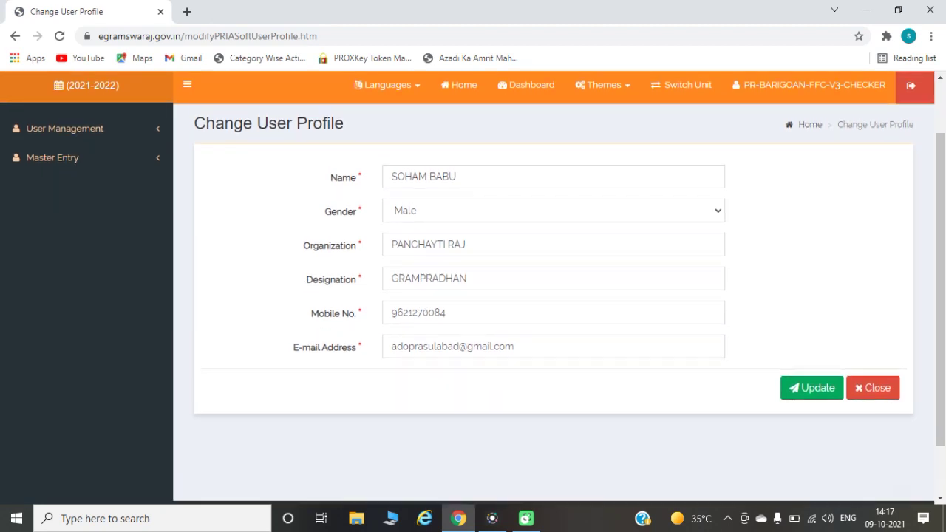
{"action": "scroll", "coordinate": [473, 279], "scroll_direction": "down", "scroll_amount": 1}
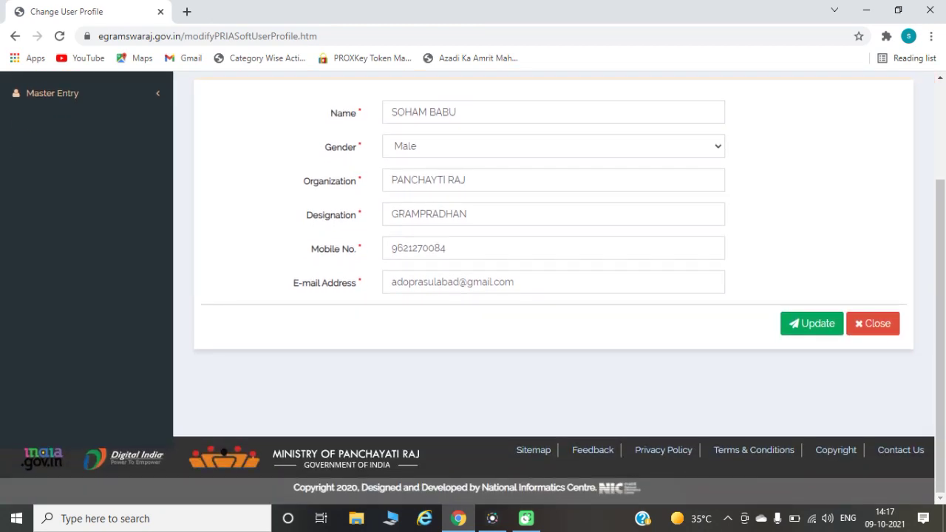
{"action": "scroll", "coordinate": [473, 279], "scroll_direction": "up", "scroll_amount": 2}
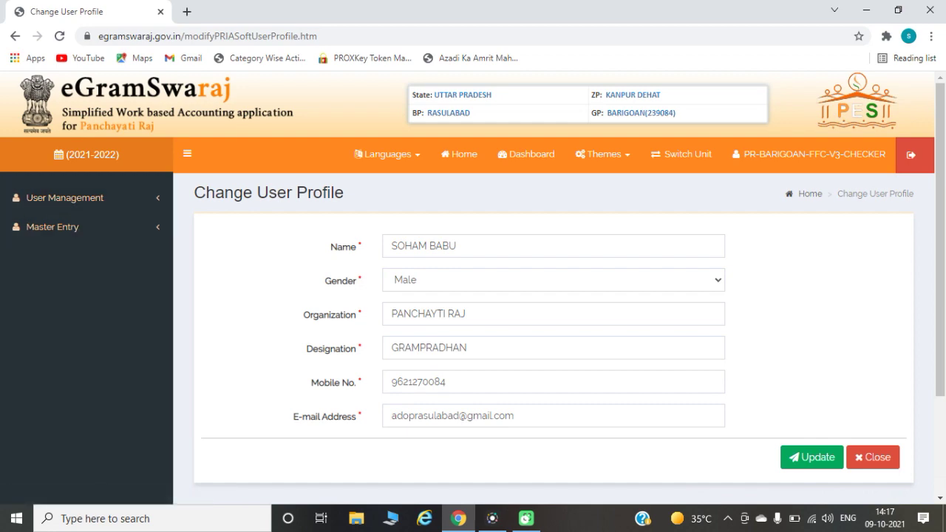
{"action": "left_click", "coordinate": [873, 457]}
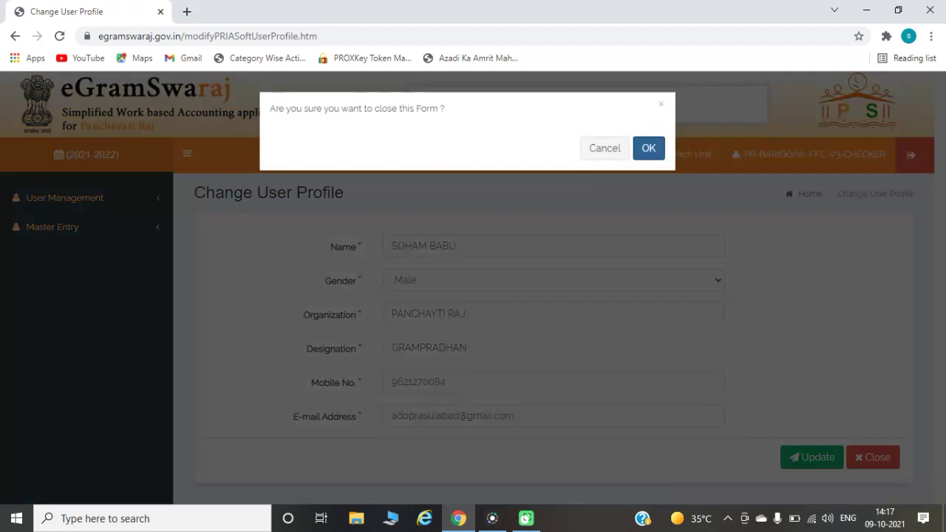
{"action": "left_click", "coordinate": [648, 147]}
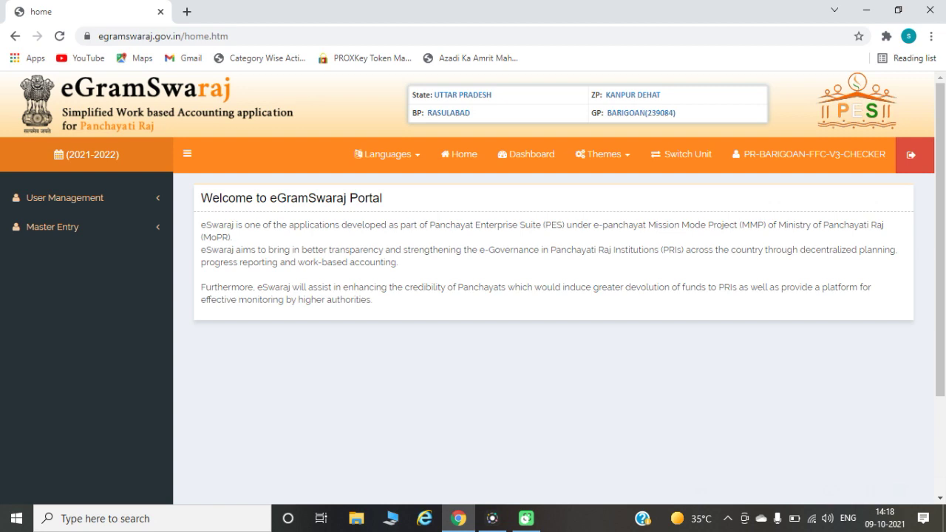
Expand Master Entry and then DSC Management in the sidebar to list its eight sub-items
{"action": "left_click", "coordinate": [52, 227]}
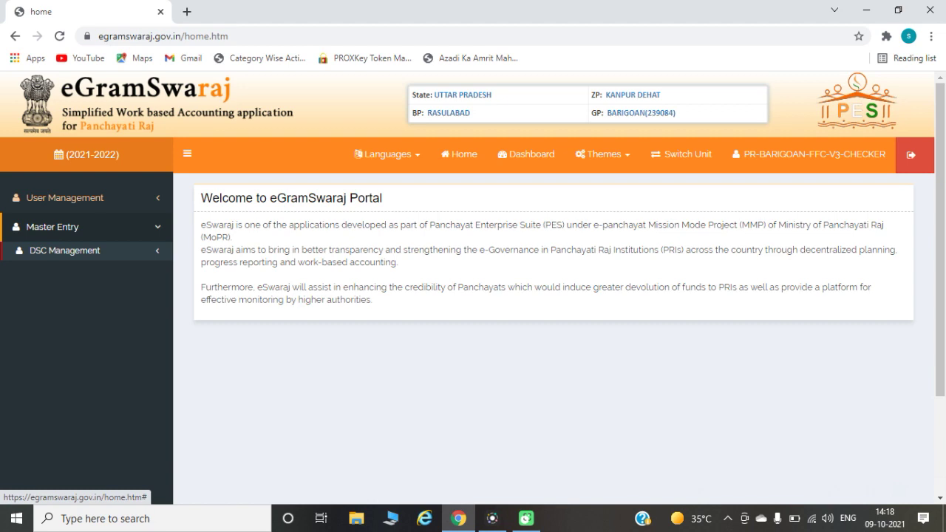
{"action": "left_click", "coordinate": [65, 251]}
{"action": "scroll", "coordinate": [65, 250], "scroll_direction": "down", "scroll_amount": 2}
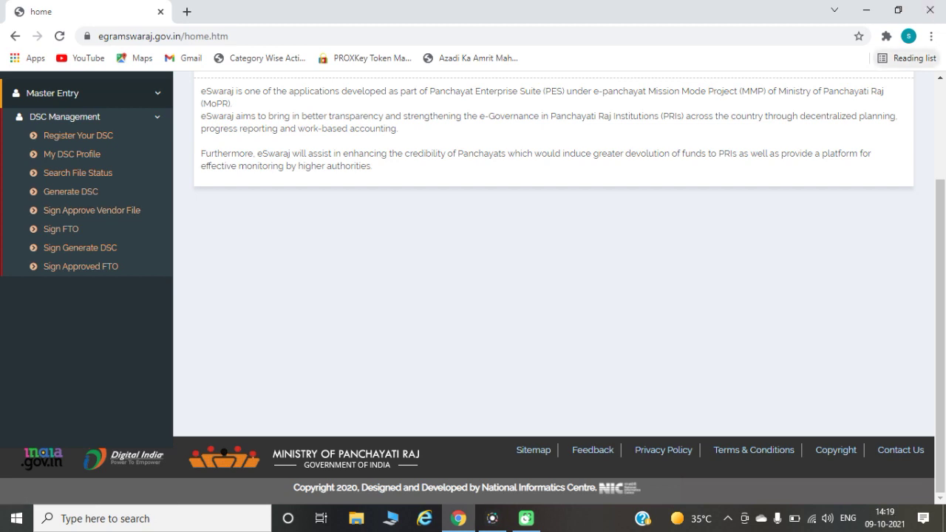
{"action": "left_click", "coordinate": [930, 36]}
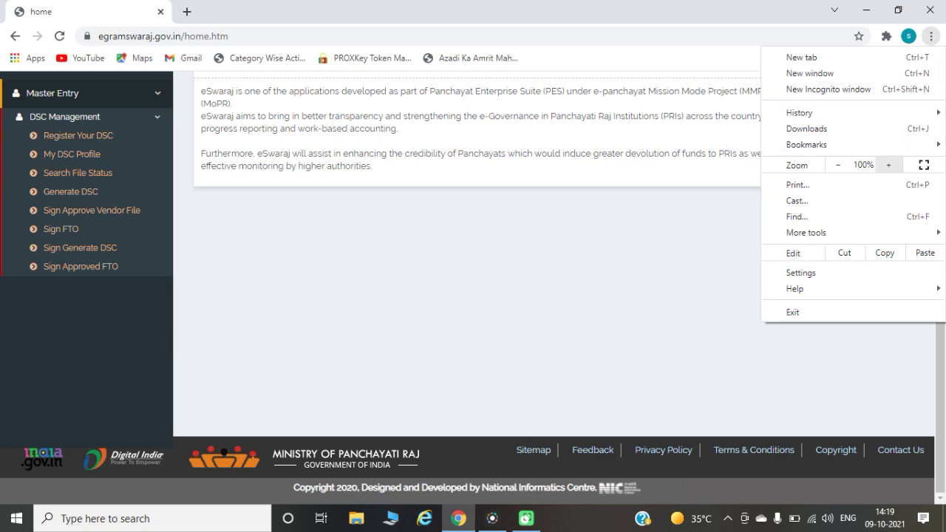
Zoom the page to 175% and open the Sign Approve Vendor File page
{"action": "left_click", "coordinate": [888, 165]}
{"action": "left_click", "coordinate": [888, 165]}
{"action": "left_click", "coordinate": [888, 165]}
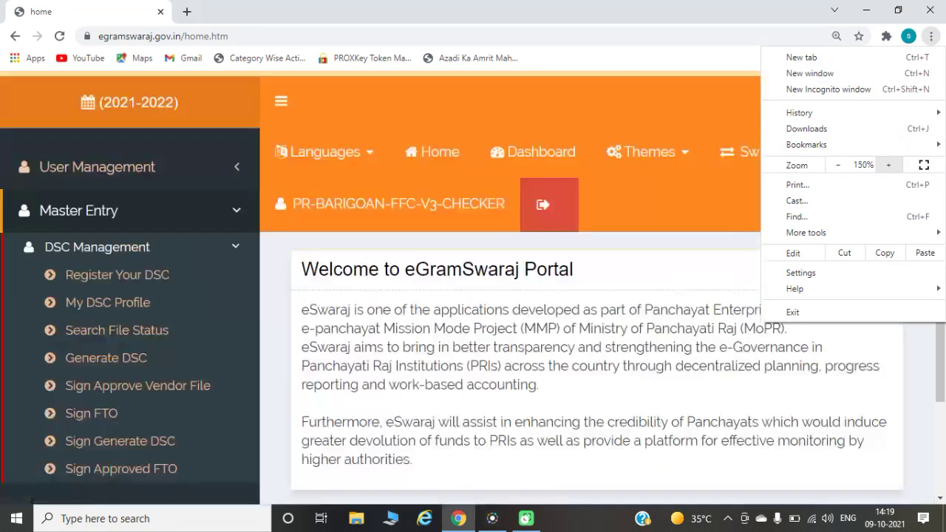
{"action": "left_click", "coordinate": [888, 165]}
{"action": "left_click", "coordinate": [473, 271]}
{"action": "scroll", "coordinate": [473, 271], "scroll_direction": "down", "scroll_amount": 3}
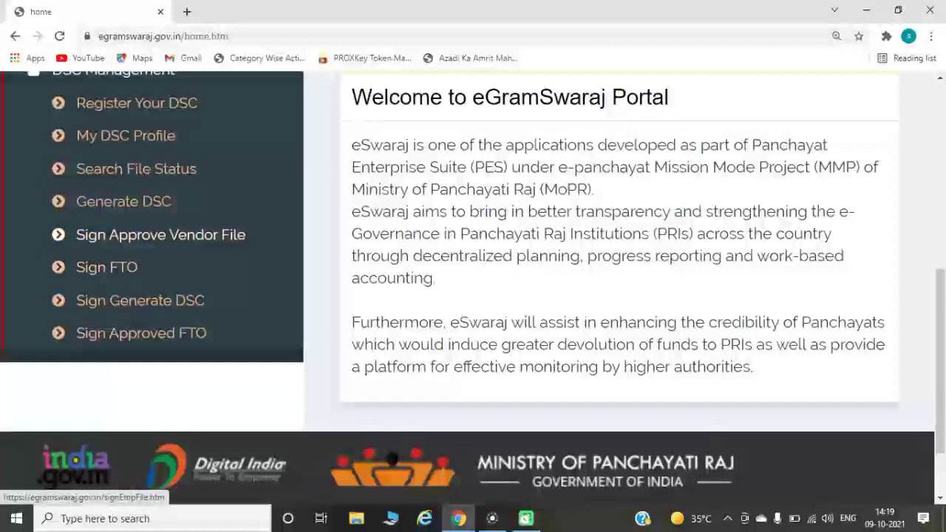
{"action": "scroll", "coordinate": [140, 235], "scroll_direction": "up", "scroll_amount": 1}
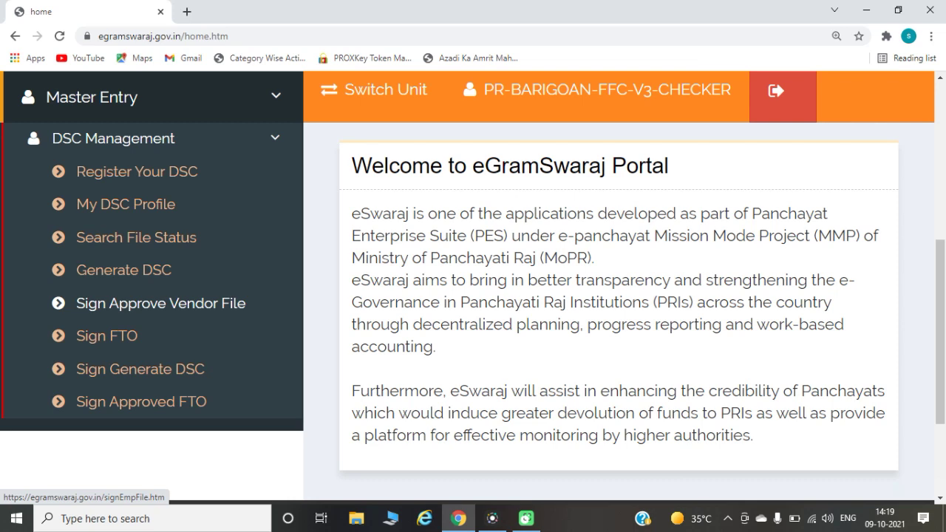
{"action": "left_click", "coordinate": [161, 303]}
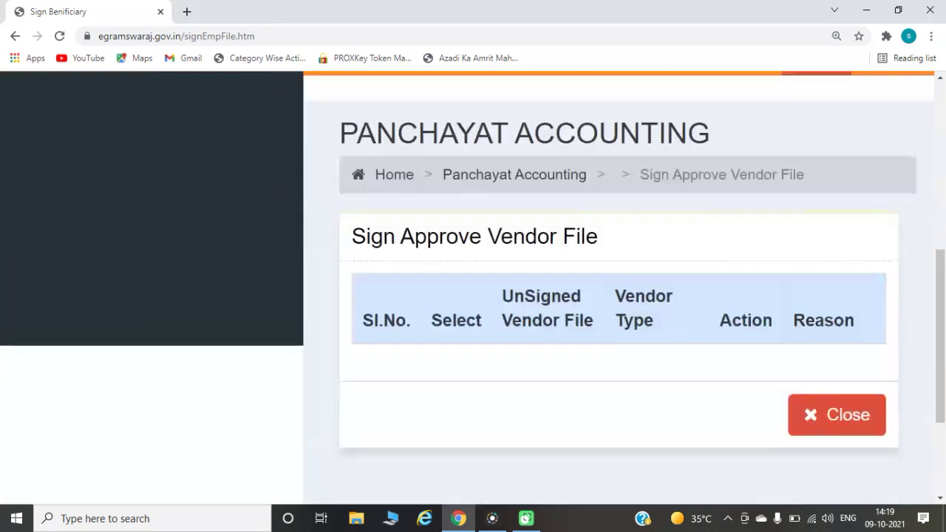
Reduce the browser page zoom to 125% and scroll the vendor file form
{"action": "scroll", "coordinate": [473, 288], "scroll_direction": "down", "scroll_amount": 2}
{"action": "scroll", "coordinate": [473, 288], "scroll_direction": "up", "scroll_amount": 4}
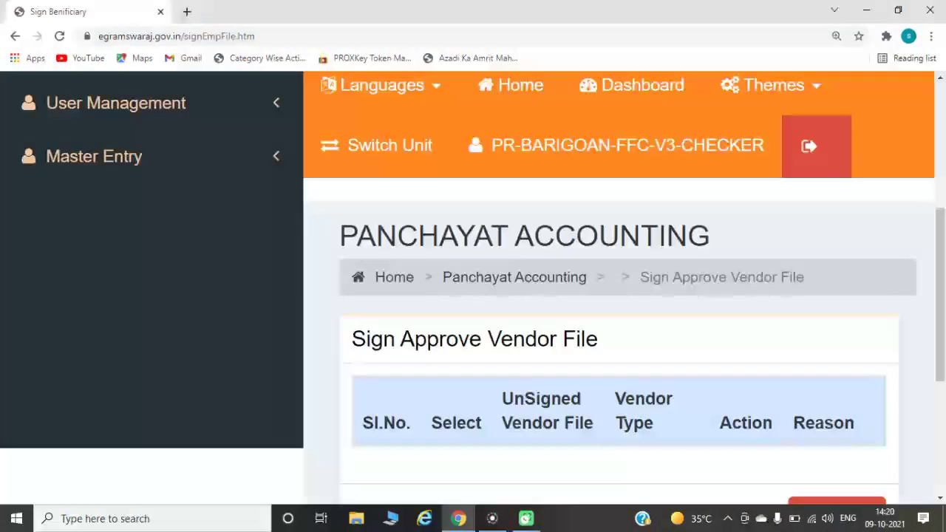
{"action": "left_click", "coordinate": [931, 36]}
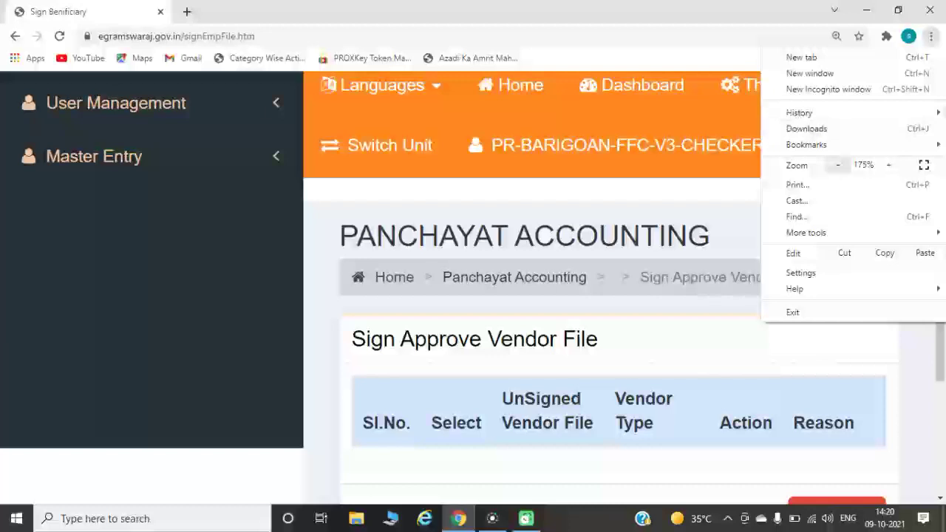
{"action": "left_click", "coordinate": [838, 165]}
{"action": "left_click", "coordinate": [838, 165]}
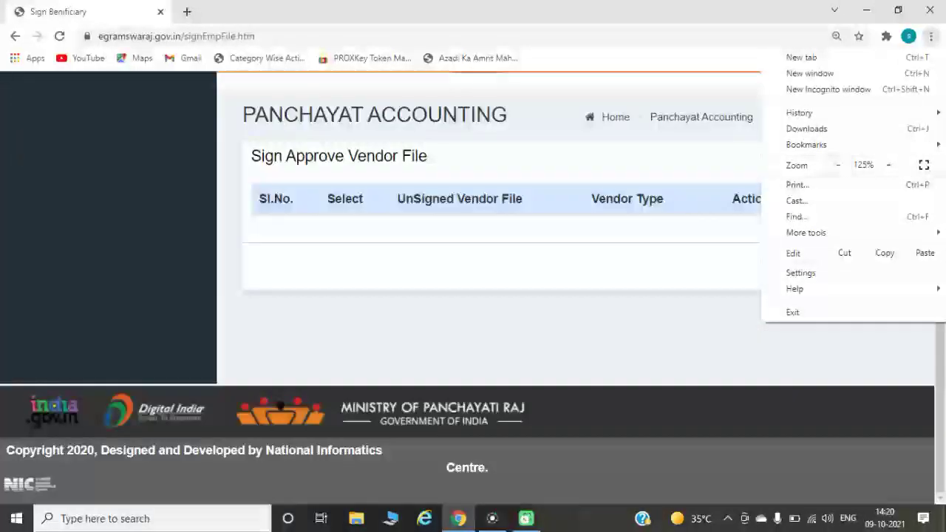
{"action": "left_click", "coordinate": [931, 36]}
{"action": "scroll", "coordinate": [473, 288], "scroll_direction": "up", "scroll_amount": 3}
{"action": "scroll", "coordinate": [473, 289], "scroll_direction": "down", "scroll_amount": 3}
{"action": "scroll", "coordinate": [473, 288], "scroll_direction": "up", "scroll_amount": 1}
{"action": "scroll", "coordinate": [473, 288], "scroll_direction": "up", "scroll_amount": 2}
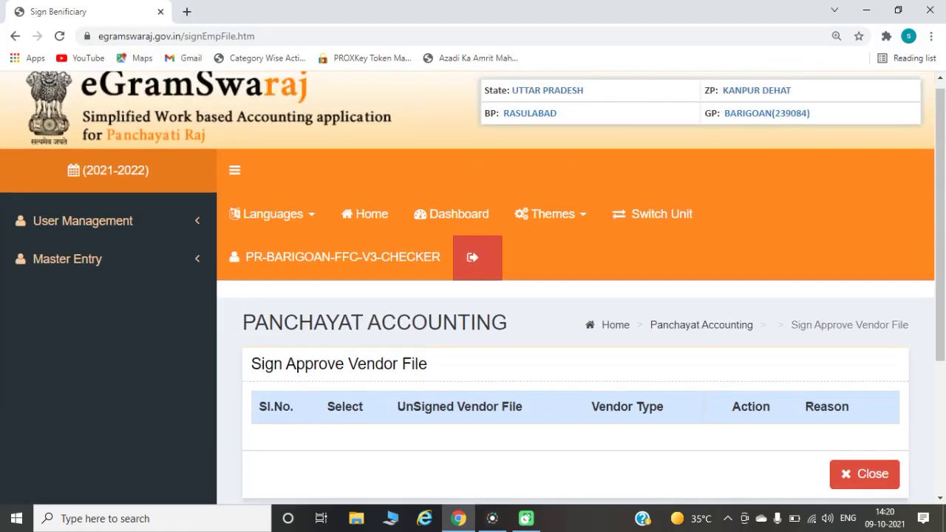
{"action": "scroll", "coordinate": [473, 288], "scroll_direction": "down", "scroll_amount": 2}
{"action": "scroll", "coordinate": [473, 288], "scroll_direction": "up", "scroll_amount": 2}
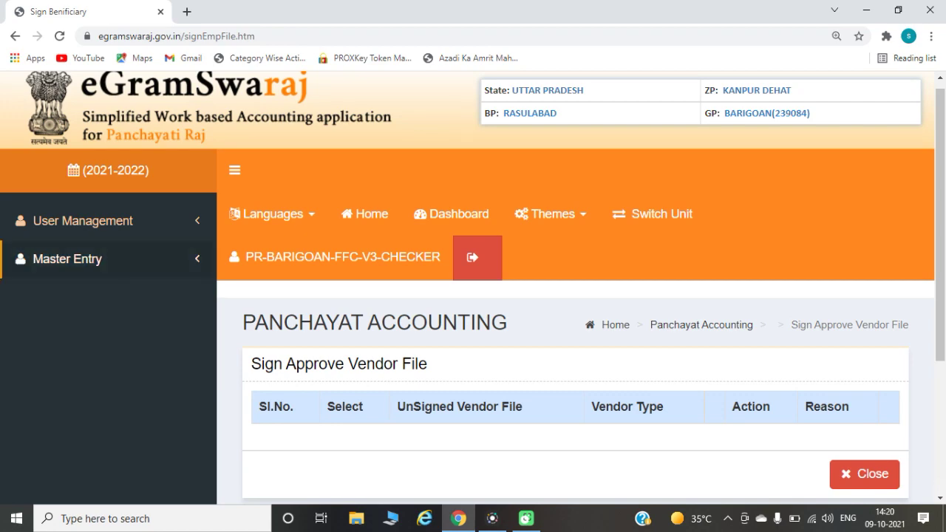
Close the Sign Approve Vendor File form, confirm OK, and expand Master Entry
{"action": "left_click", "coordinate": [66, 258]}
{"action": "scroll", "coordinate": [66, 268], "scroll_direction": "down", "scroll_amount": 3}
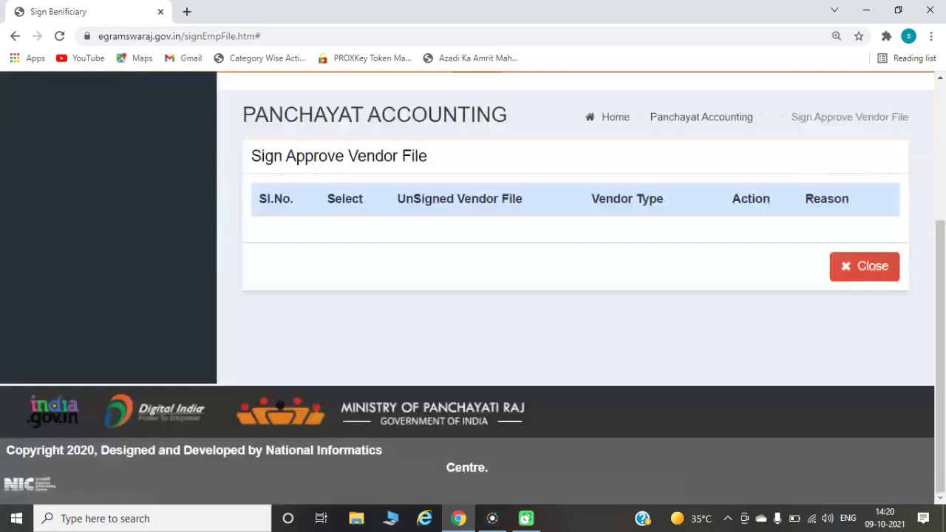
{"action": "left_click", "coordinate": [863, 266]}
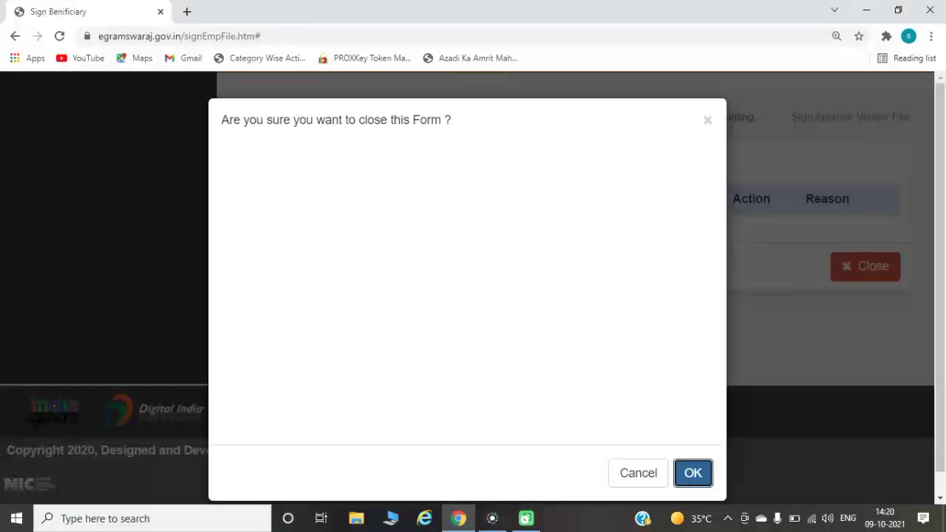
{"action": "key", "text": "Return"}
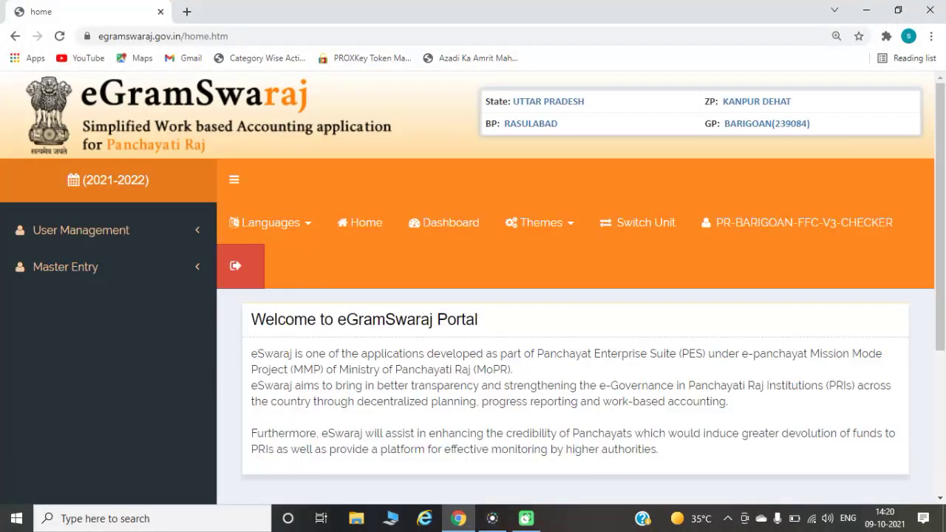
{"action": "scroll", "coordinate": [73, 197], "scroll_direction": "down", "scroll_amount": 4}
{"action": "scroll", "coordinate": [74, 197], "scroll_direction": "up", "scroll_amount": 3}
{"action": "left_click", "coordinate": [74, 198]}
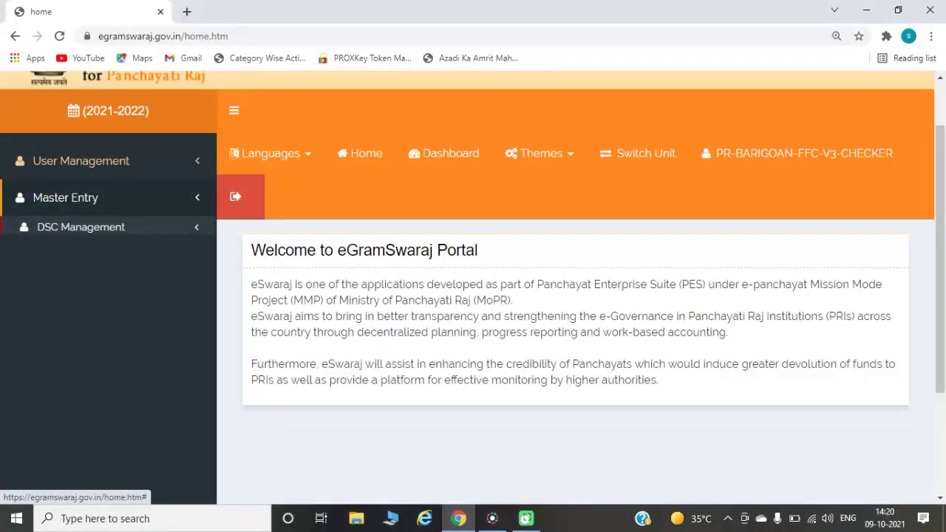
Open Sign Approved FTO under DSC Management to view the empty Sign Payment File table
{"action": "left_click", "coordinate": [80, 227]}
{"action": "scroll", "coordinate": [96, 258], "scroll_direction": "down", "scroll_amount": 1}
{"action": "scroll", "coordinate": [97, 258], "scroll_direction": "down", "scroll_amount": 2}
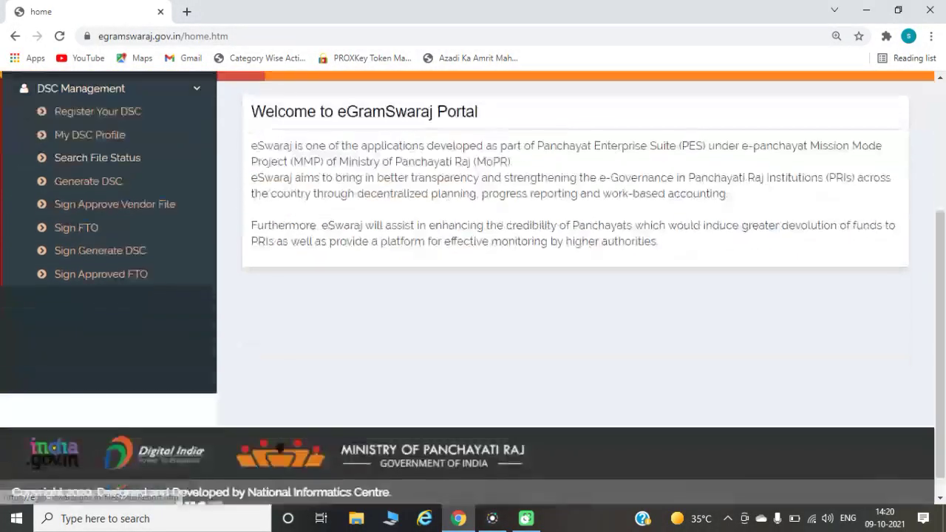
{"action": "left_click", "coordinate": [100, 275]}
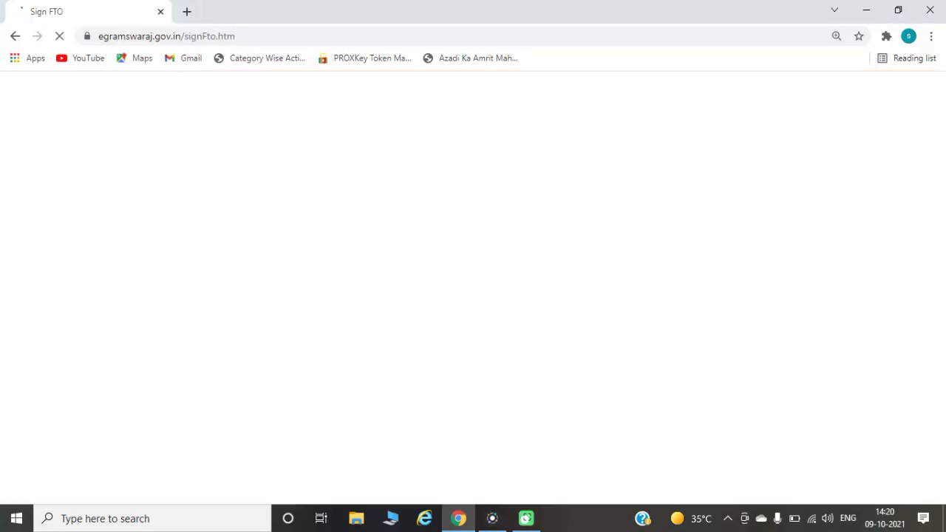
{"action": "scroll", "coordinate": [467, 288], "scroll_direction": "down", "scroll_amount": 3}
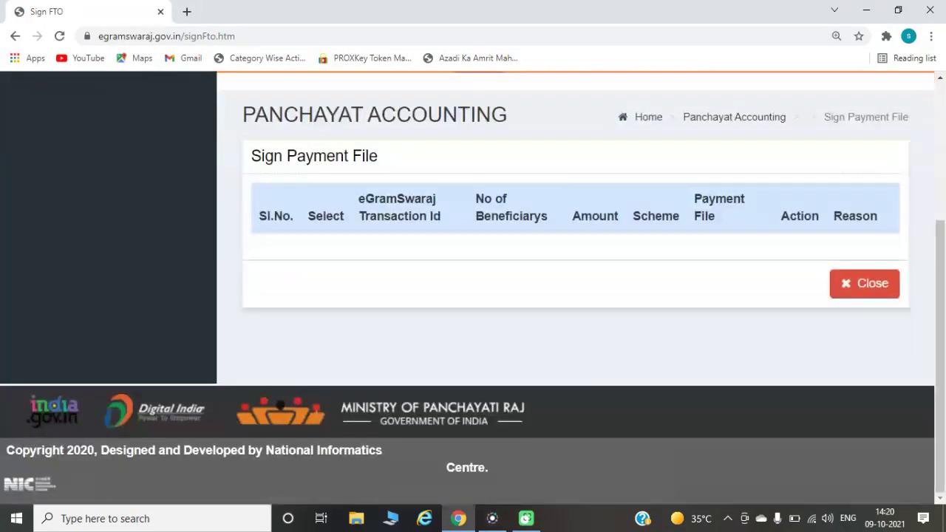
{"action": "scroll", "coordinate": [467, 288], "scroll_direction": "up", "scroll_amount": 3}
{"action": "scroll", "coordinate": [467, 289], "scroll_direction": "down", "scroll_amount": 3}
{"action": "scroll", "coordinate": [467, 288], "scroll_direction": "up", "scroll_amount": 3}
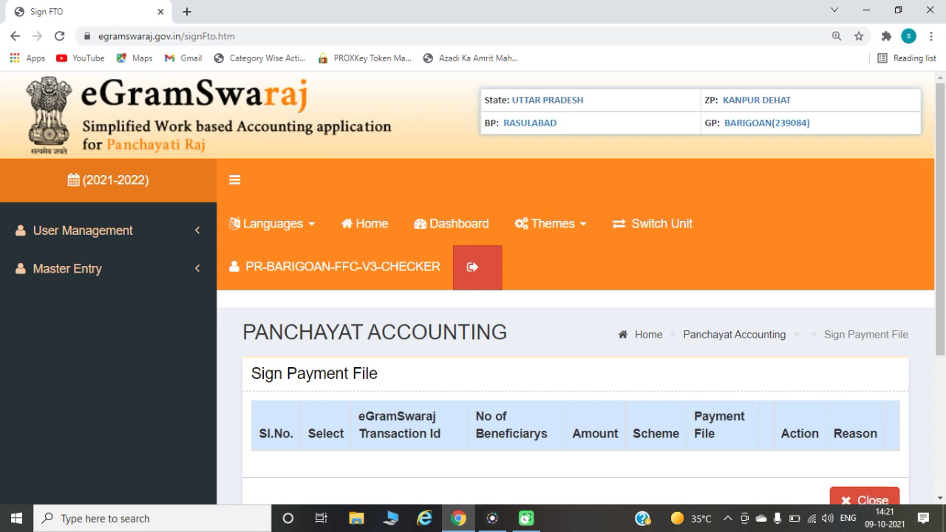
{"action": "scroll", "coordinate": [473, 288], "scroll_direction": "down", "scroll_amount": 3}
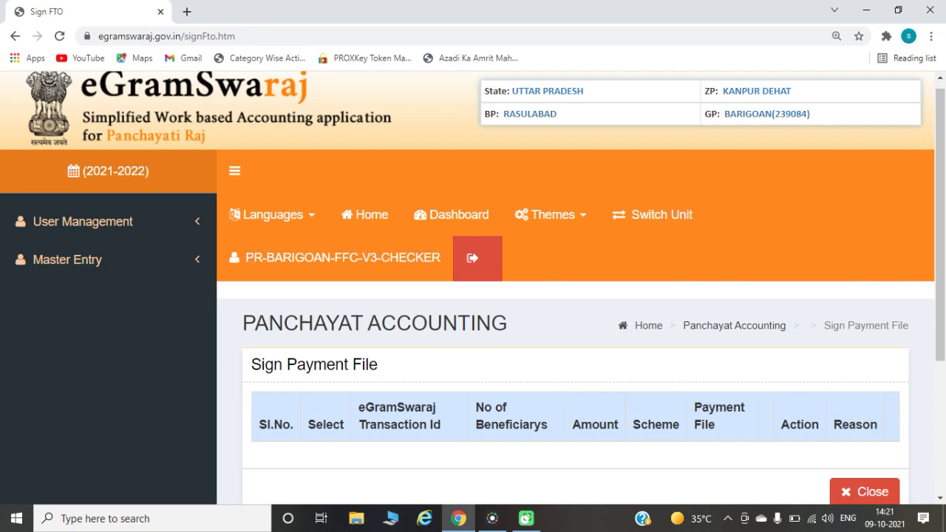
{"action": "scroll", "coordinate": [473, 288], "scroll_direction": "up", "scroll_amount": 3}
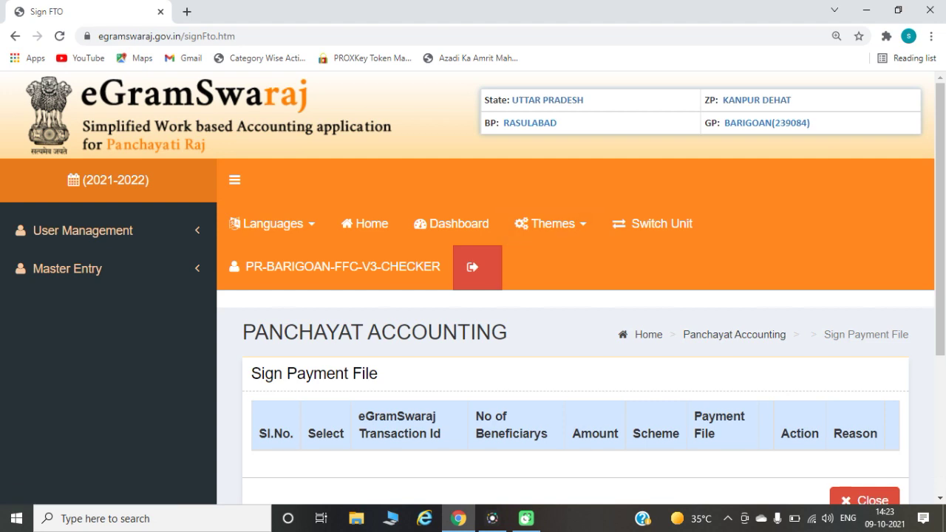
{"action": "scroll", "coordinate": [473, 288], "scroll_direction": "down", "scroll_amount": 3}
{"action": "scroll", "coordinate": [473, 288], "scroll_direction": "up", "scroll_amount": 3}
{"action": "scroll", "coordinate": [473, 289], "scroll_direction": "down", "scroll_amount": 3}
{"action": "scroll", "coordinate": [473, 288], "scroll_direction": "up", "scroll_amount": 2}
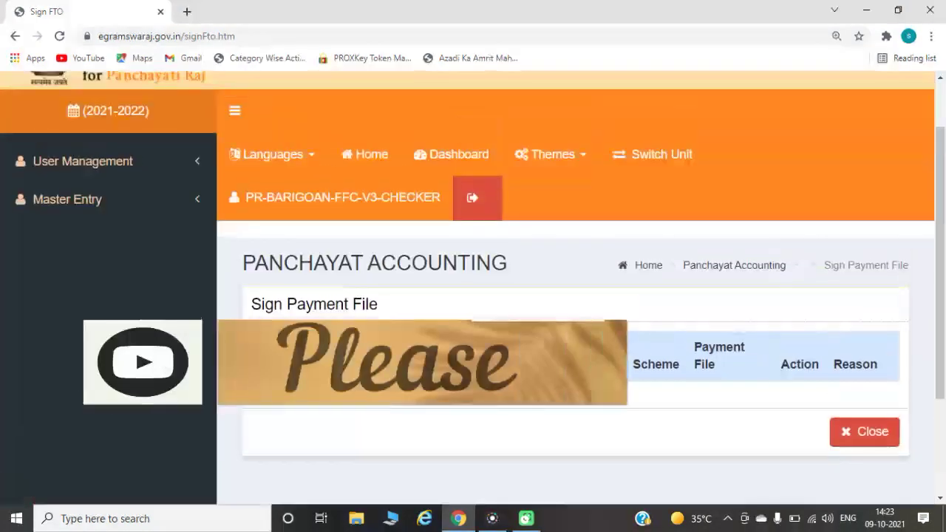
{"action": "scroll", "coordinate": [473, 289], "scroll_direction": "up", "scroll_amount": 1}
{"action": "scroll", "coordinate": [473, 288], "scroll_direction": "down", "scroll_amount": 3}
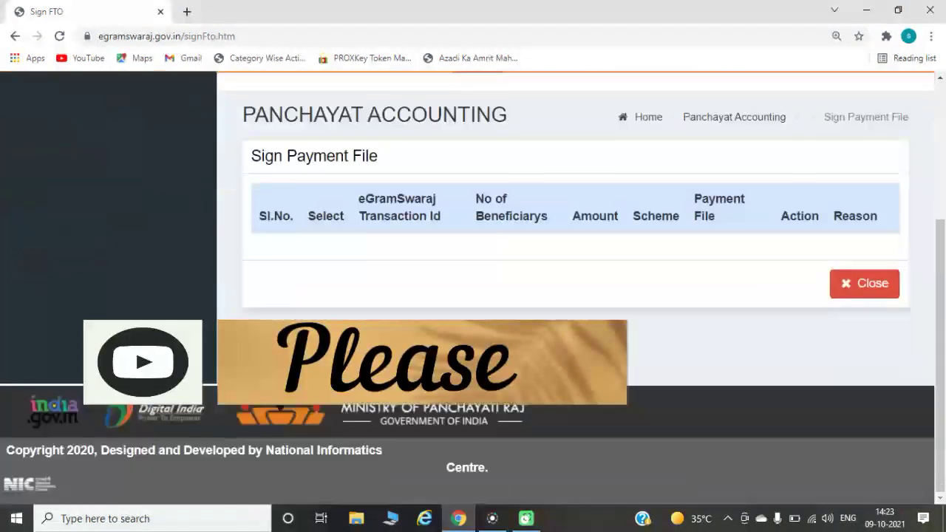
{"action": "scroll", "coordinate": [473, 288], "scroll_direction": "up", "scroll_amount": 3}
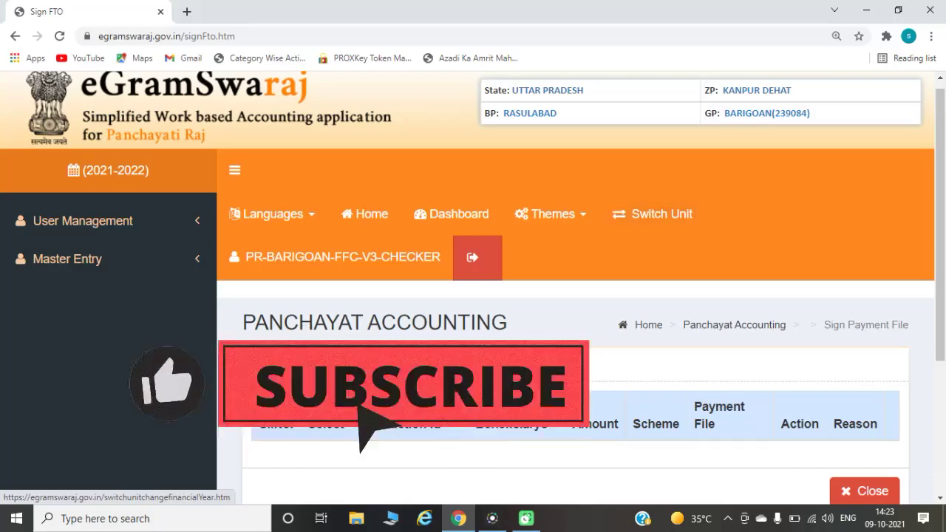